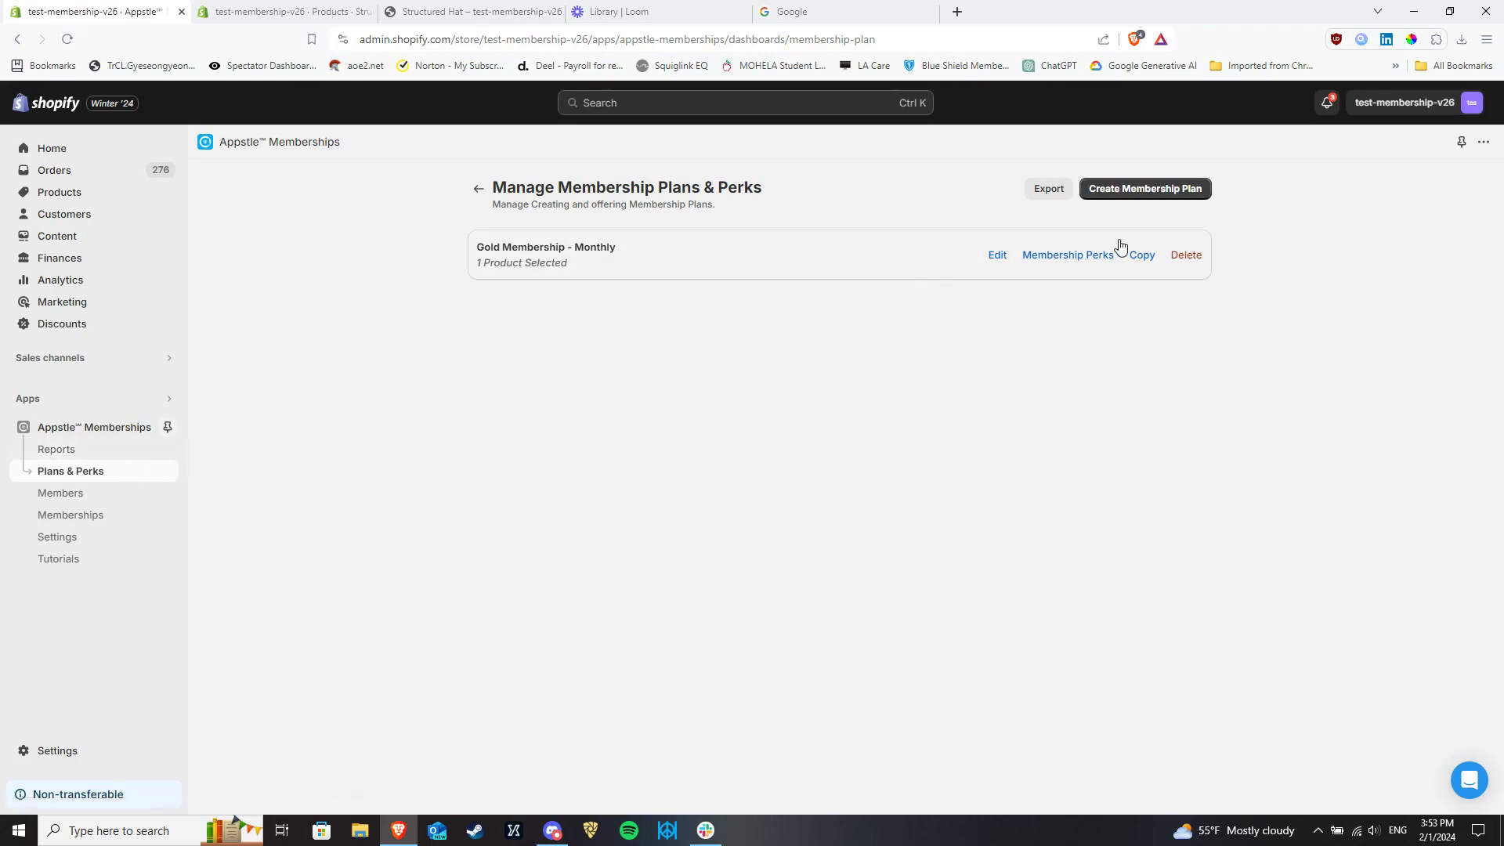
Set Gold Membership Perk #1 to Limit Access To Specific Product Page.
left_click(1068, 255)
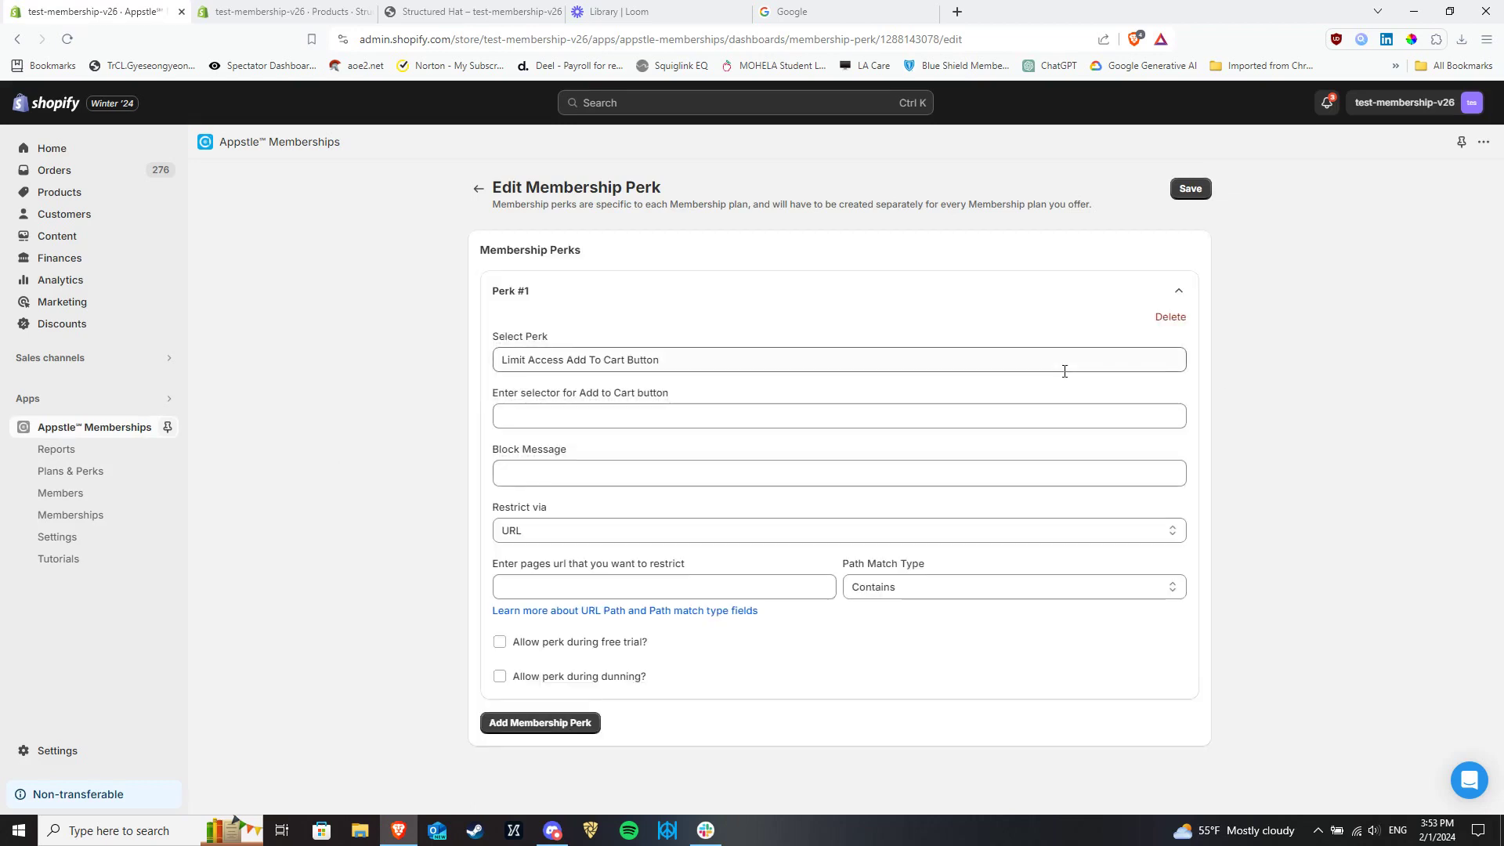
left_click(1070, 359)
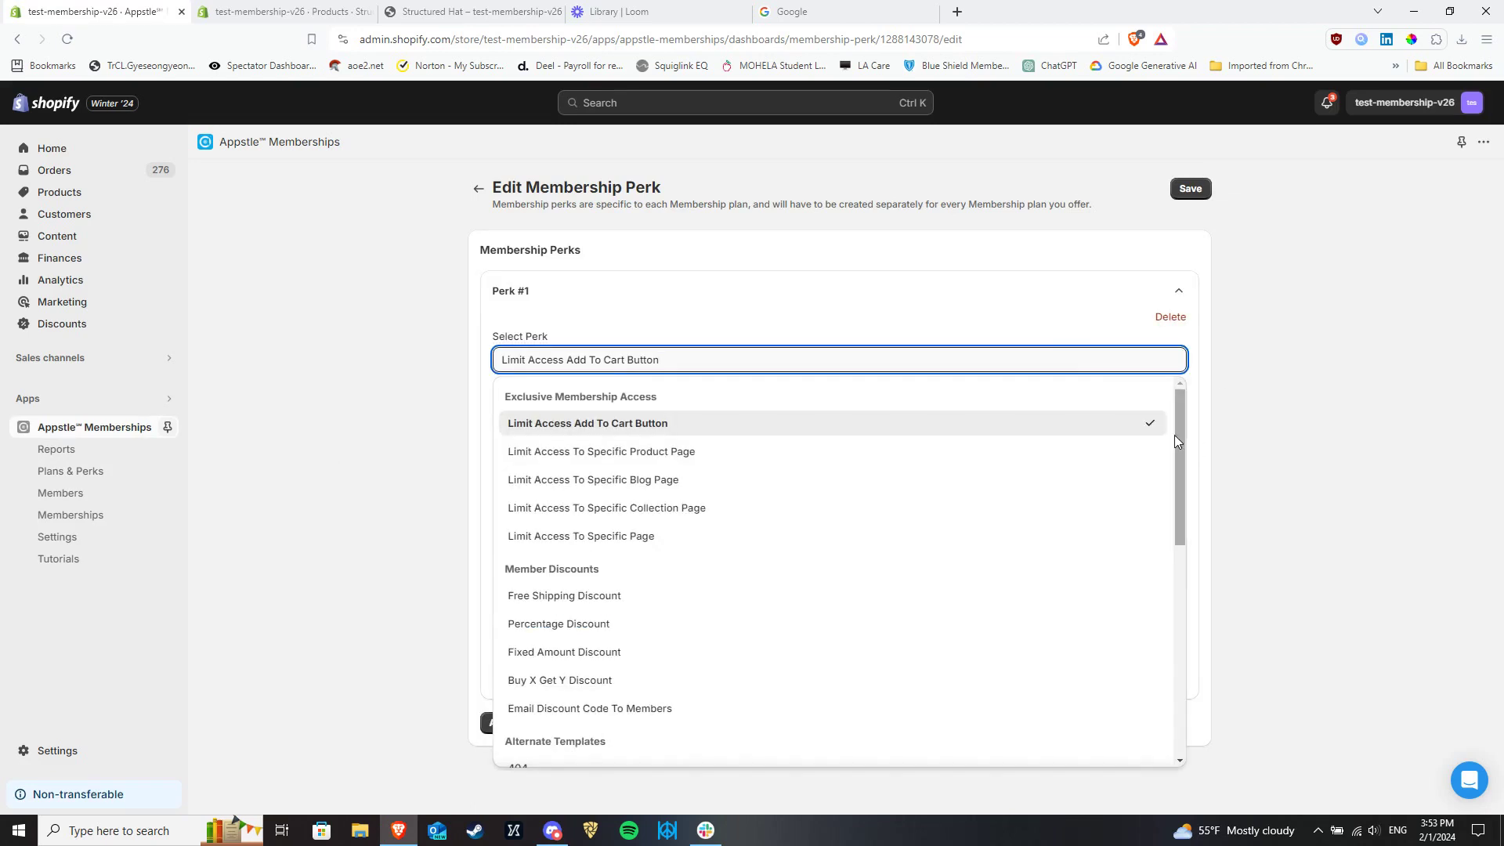
left_click_drag(1177, 436, 1162, 668)
scroll(1164, 591, "down", 2)
scroll(1164, 470, "up", 5)
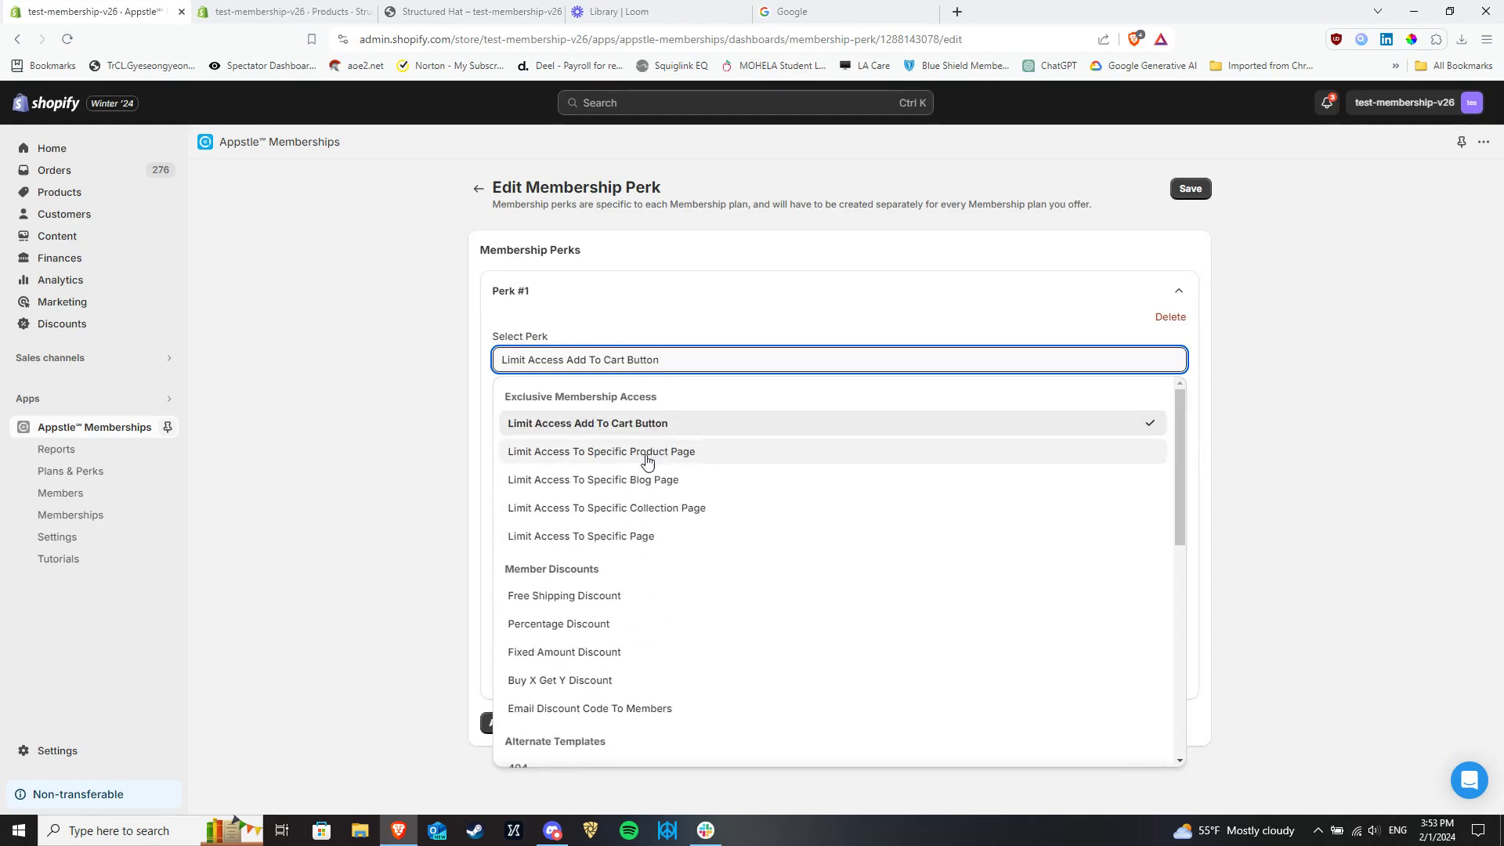
left_click(637, 457)
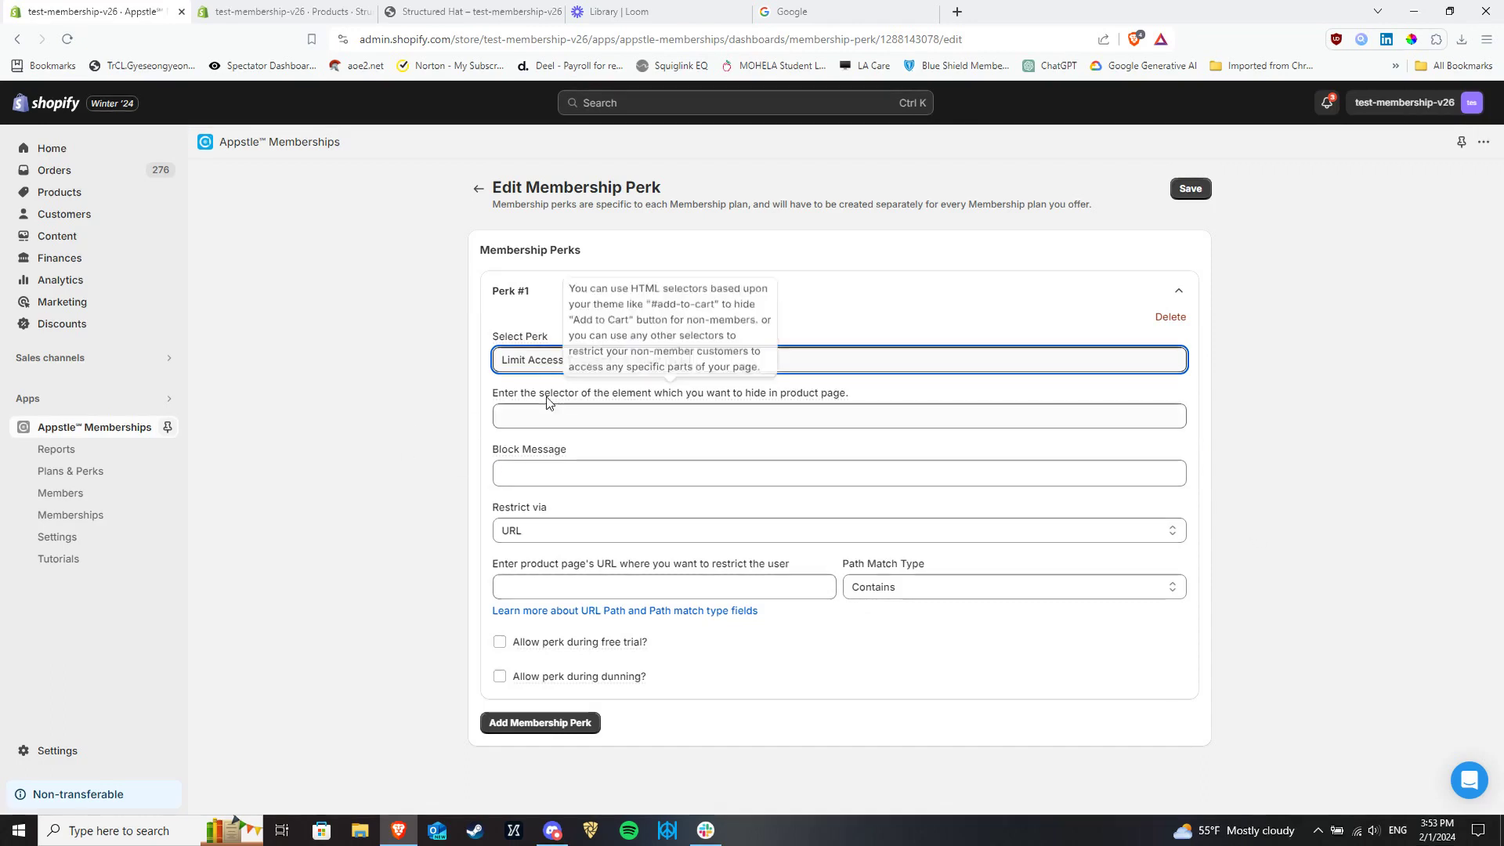
left_click(534, 421)
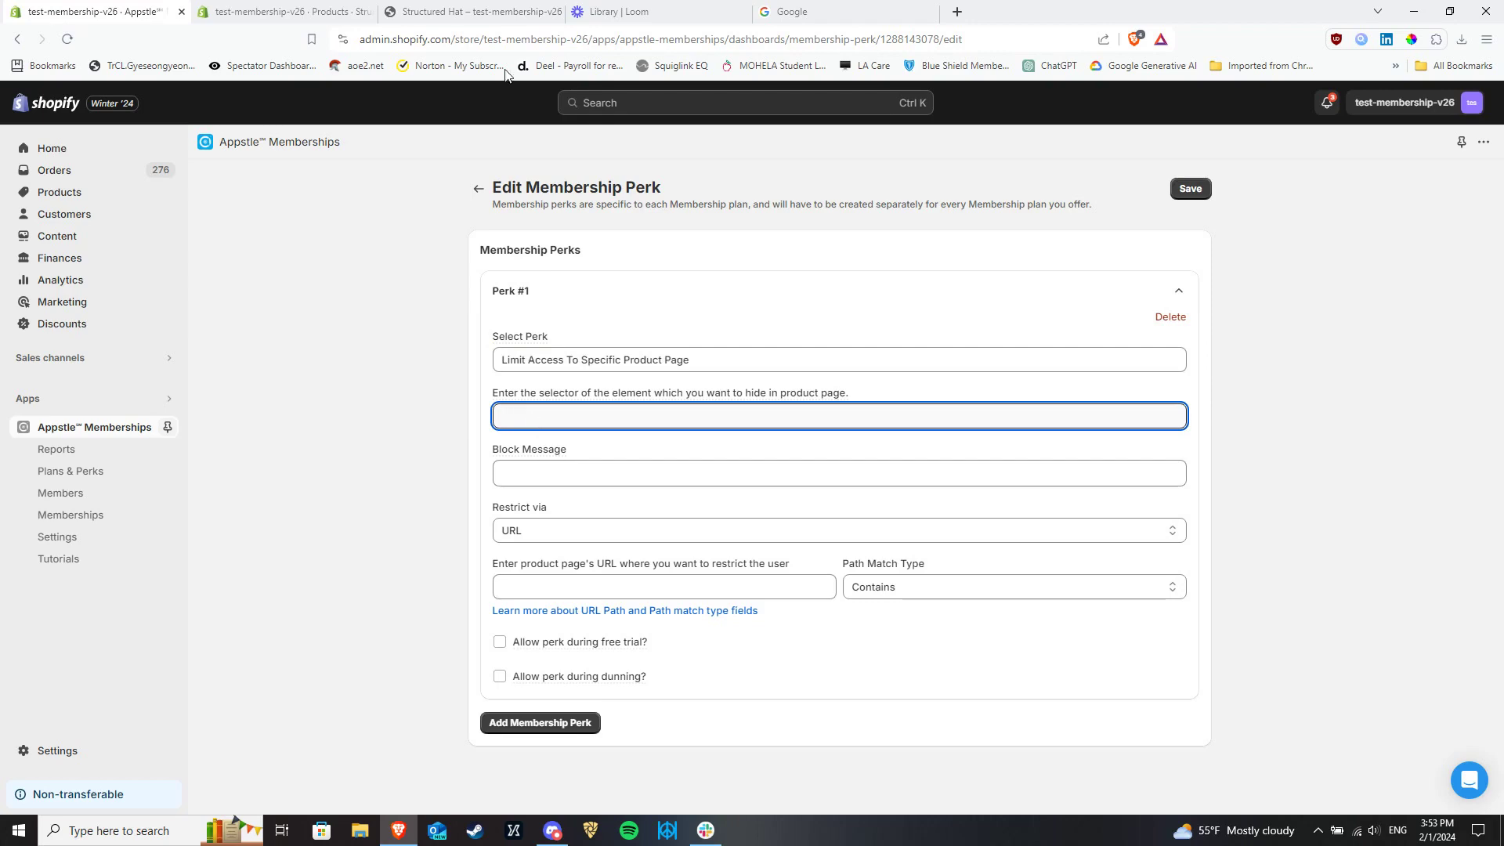
Inspect the Structured Hat page's main#MainContent element in DevTools to get its classes.
left_click(482, 13)
scroll(1301, 251, "up", 2)
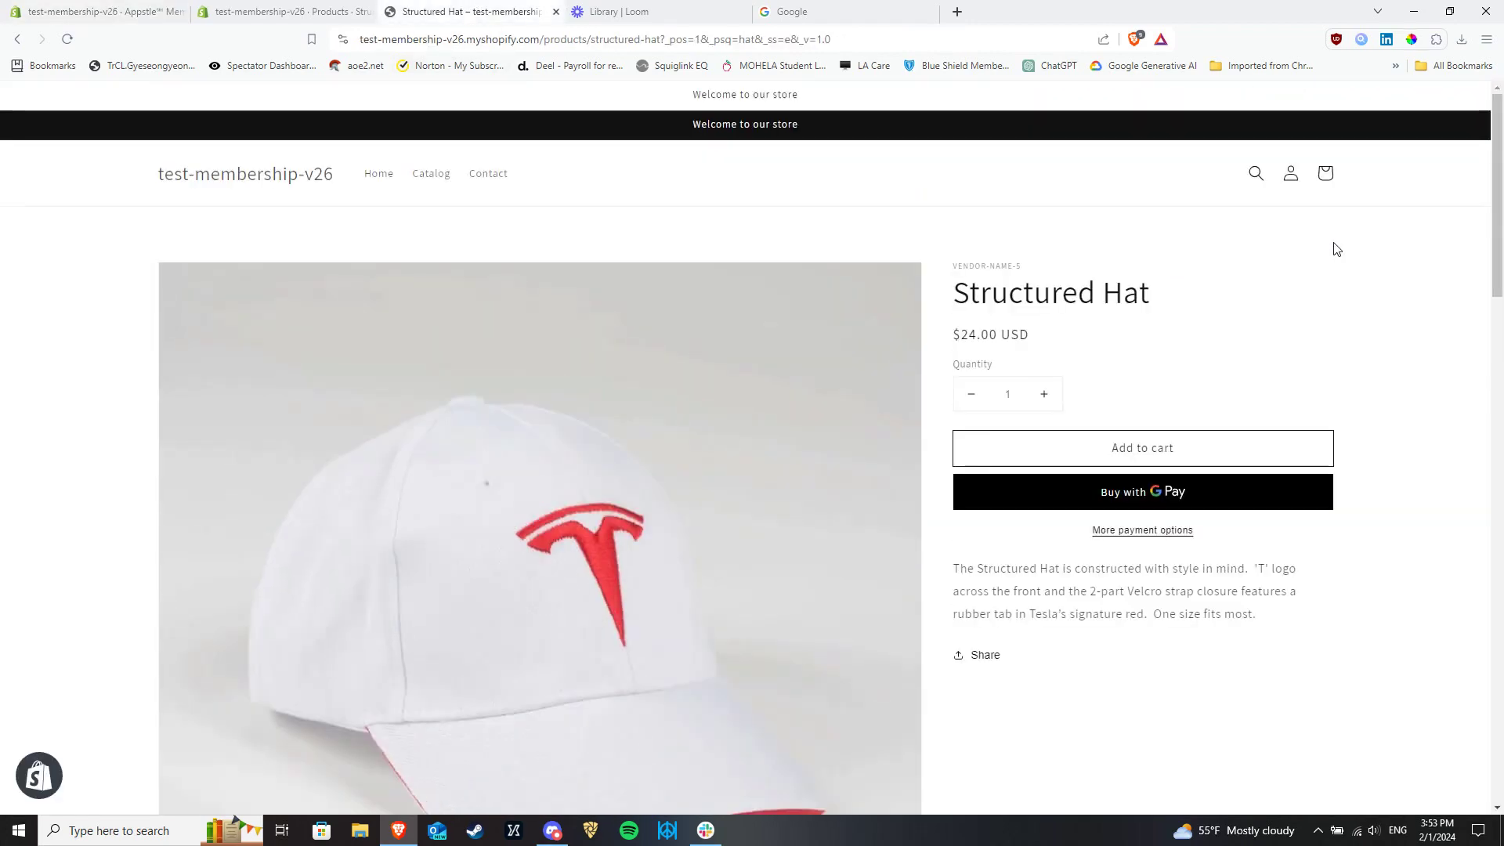
key("ctrl+shift+c")
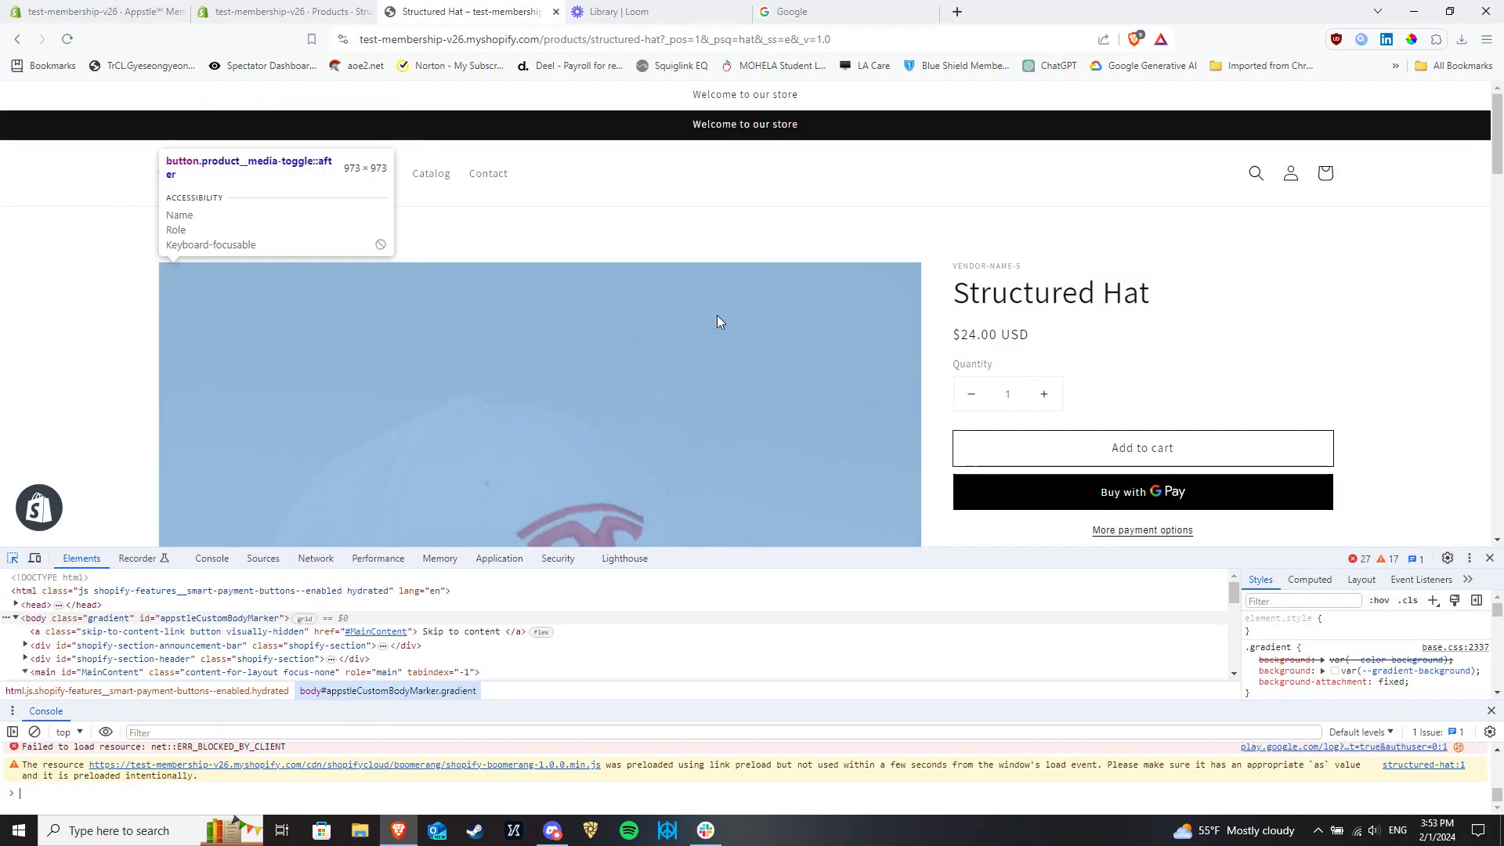
left_click(772, 212)
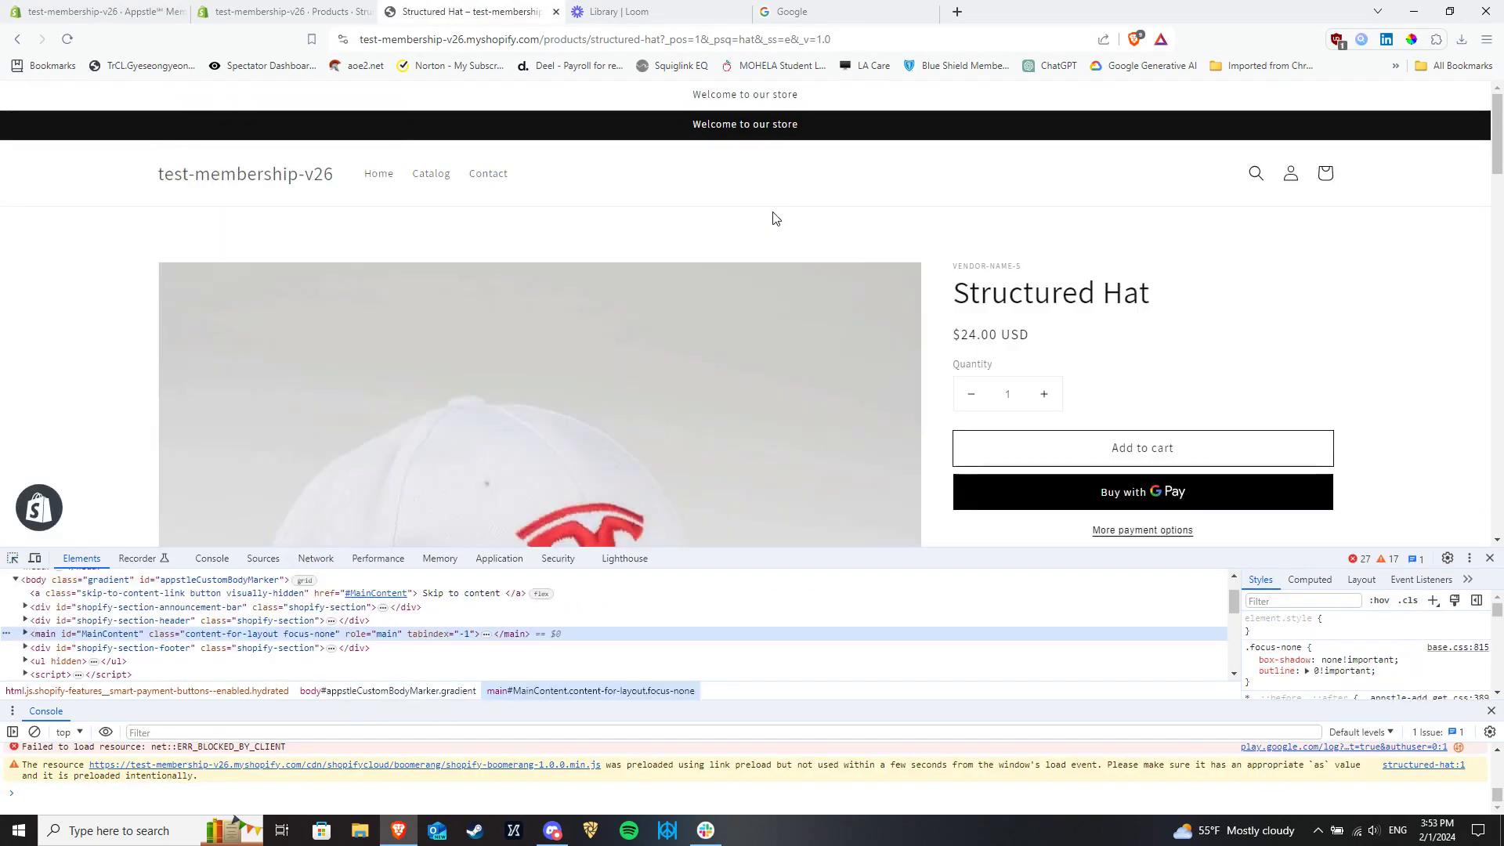
key("Right")
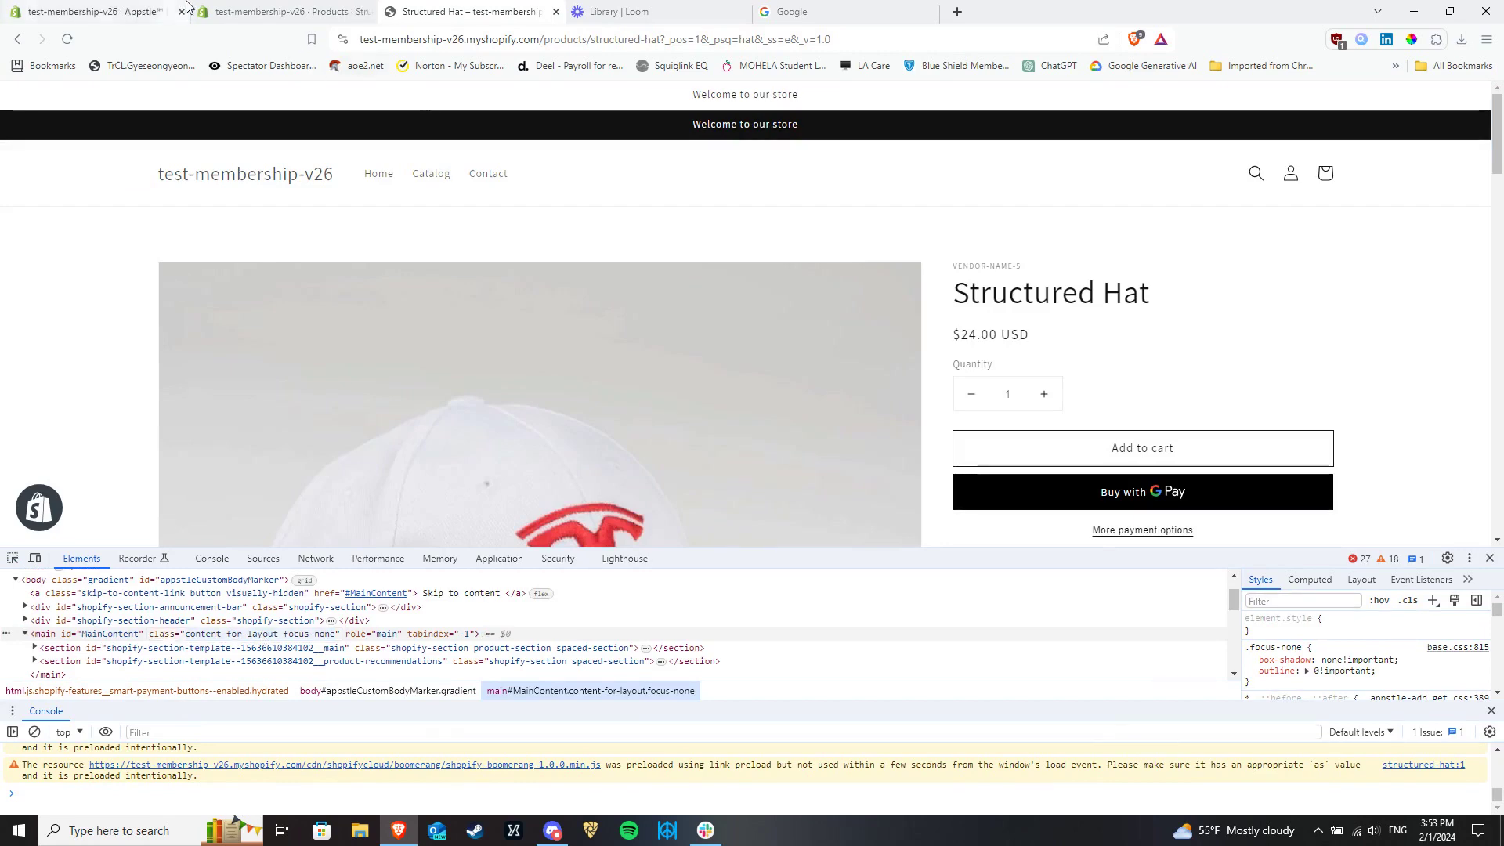
Set the perk's element-to-hide selector to .content-for-layout.focus-none.
left_click(106, 12)
key("ctrl+v")
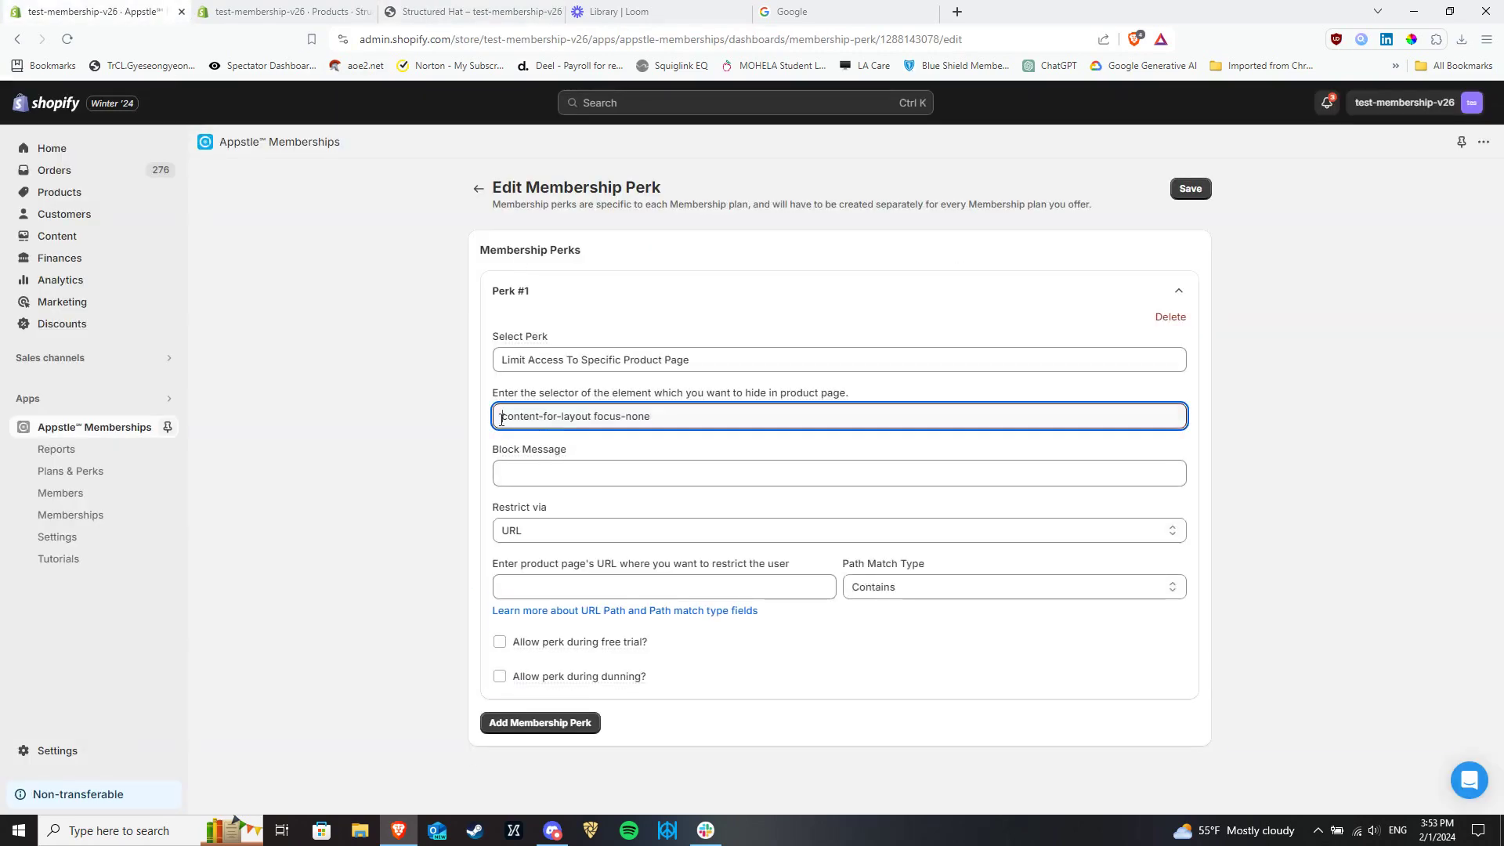
type(".")
left_click(597, 418)
key("BackSpace")
type(".")
key("ctrl+a")
left_click(402, 420)
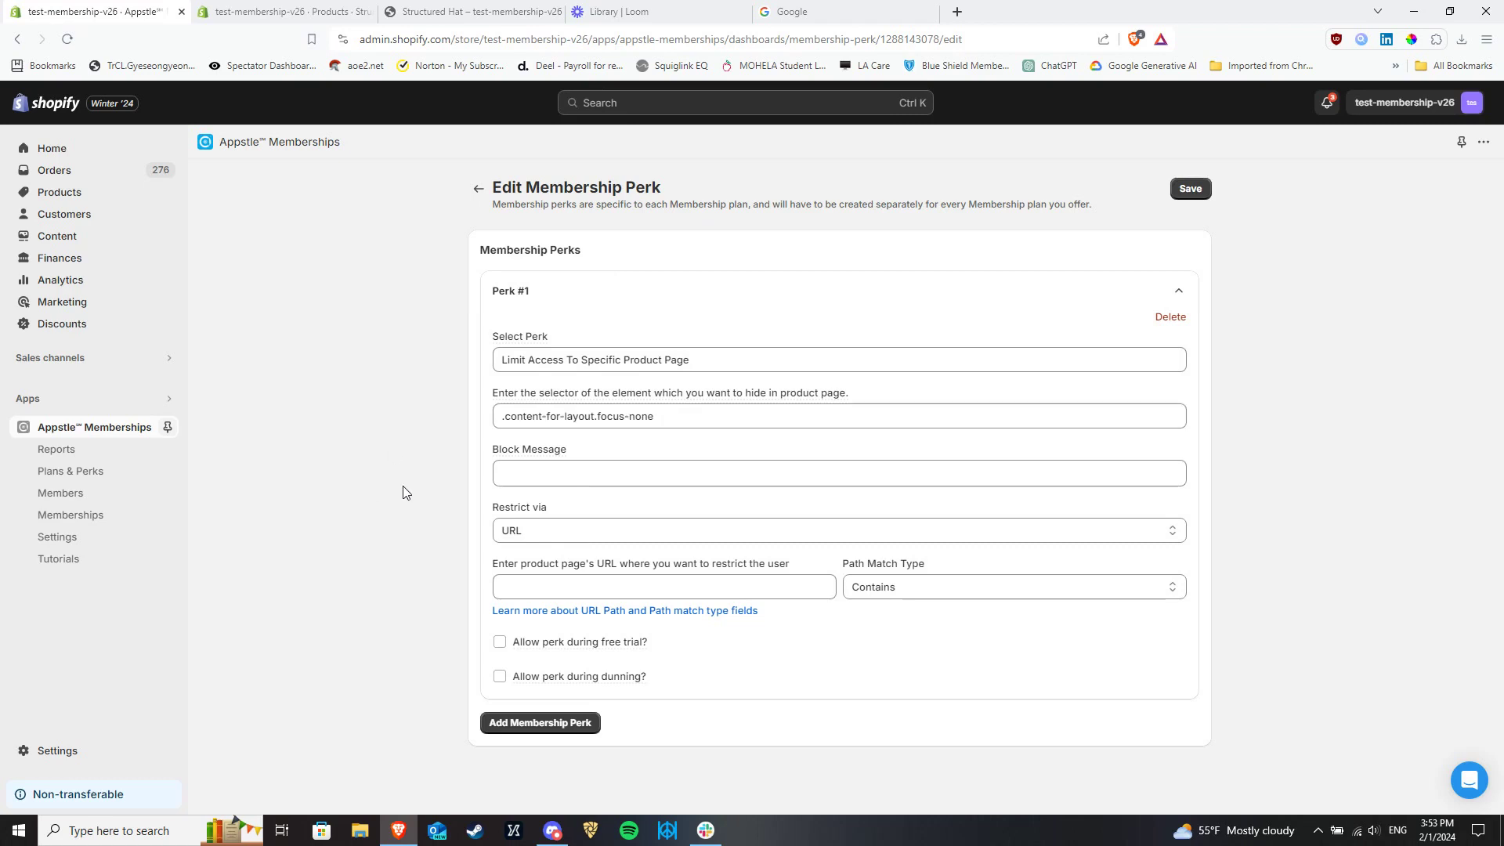
Enter 'Members only' as the perk's block message.
left_click(525, 474)
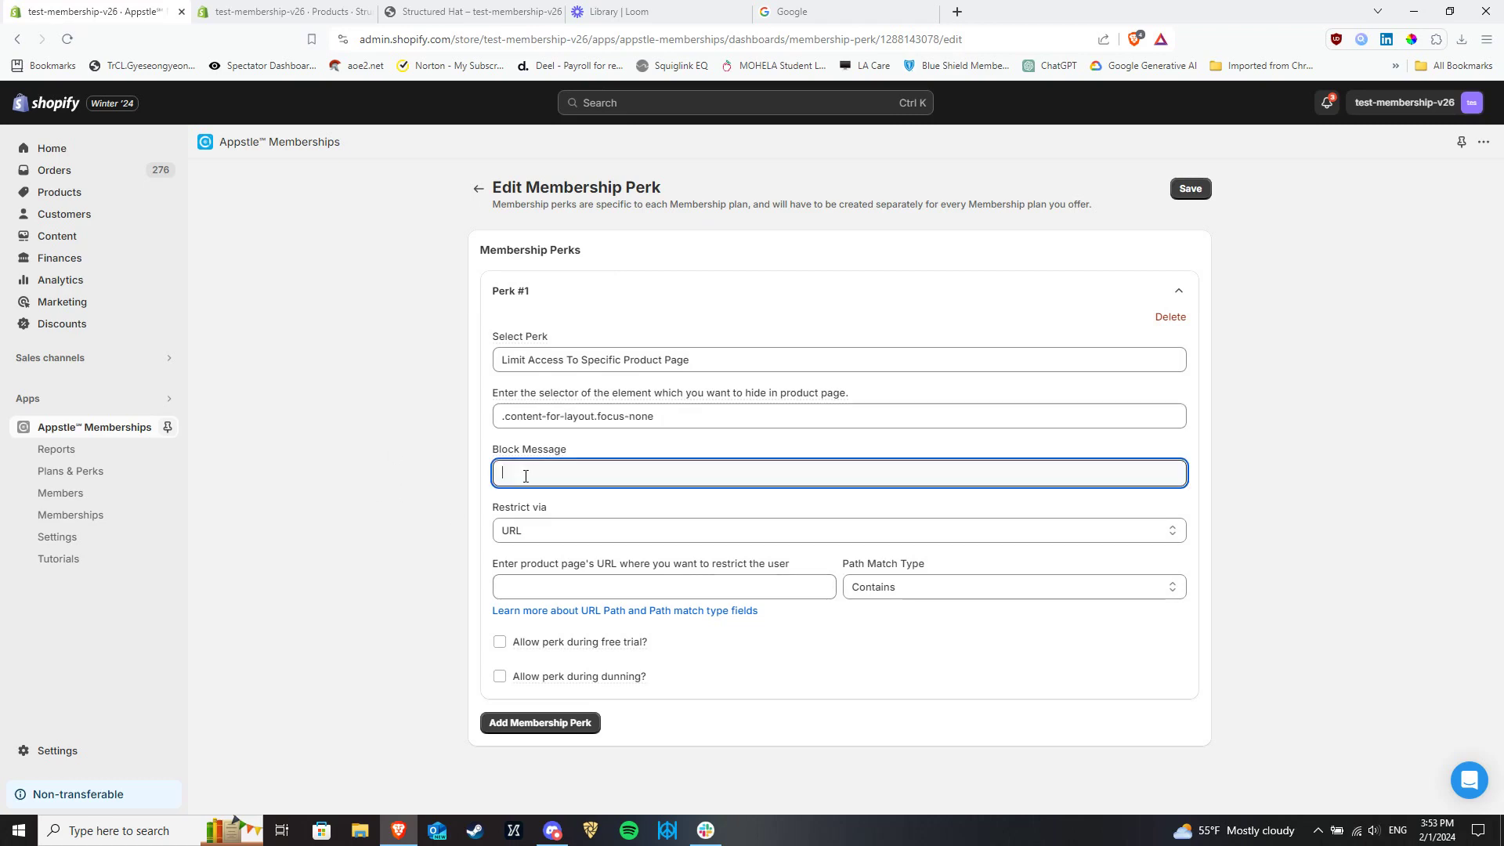
type("Members only")
left_click(431, 477)
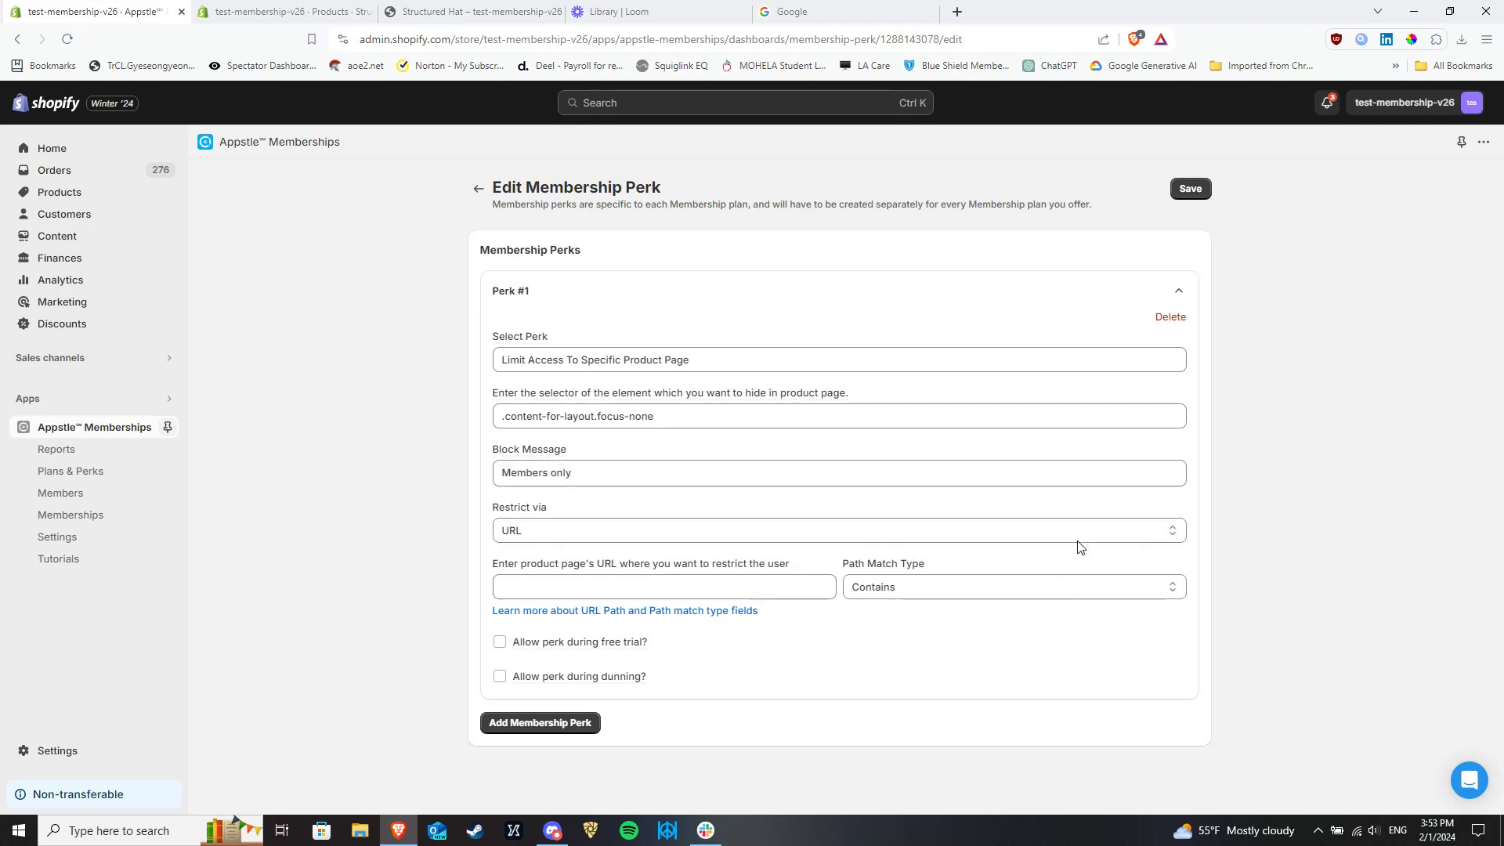
left_click(1170, 535)
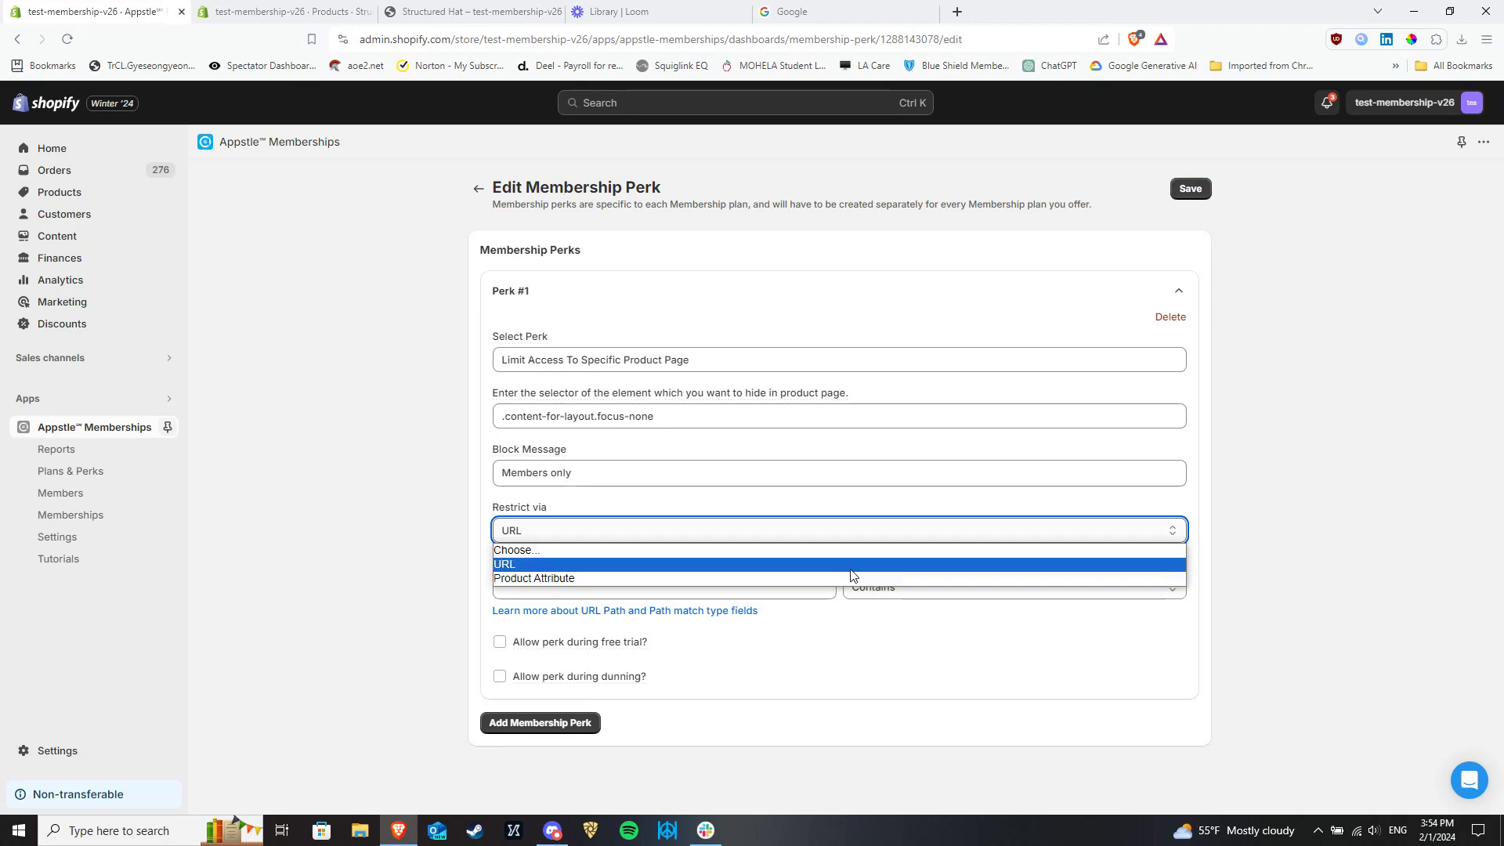
Keep URL as the restriction method and copy the Structured Hat product path.
left_click(560, 565)
left_click(471, 12)
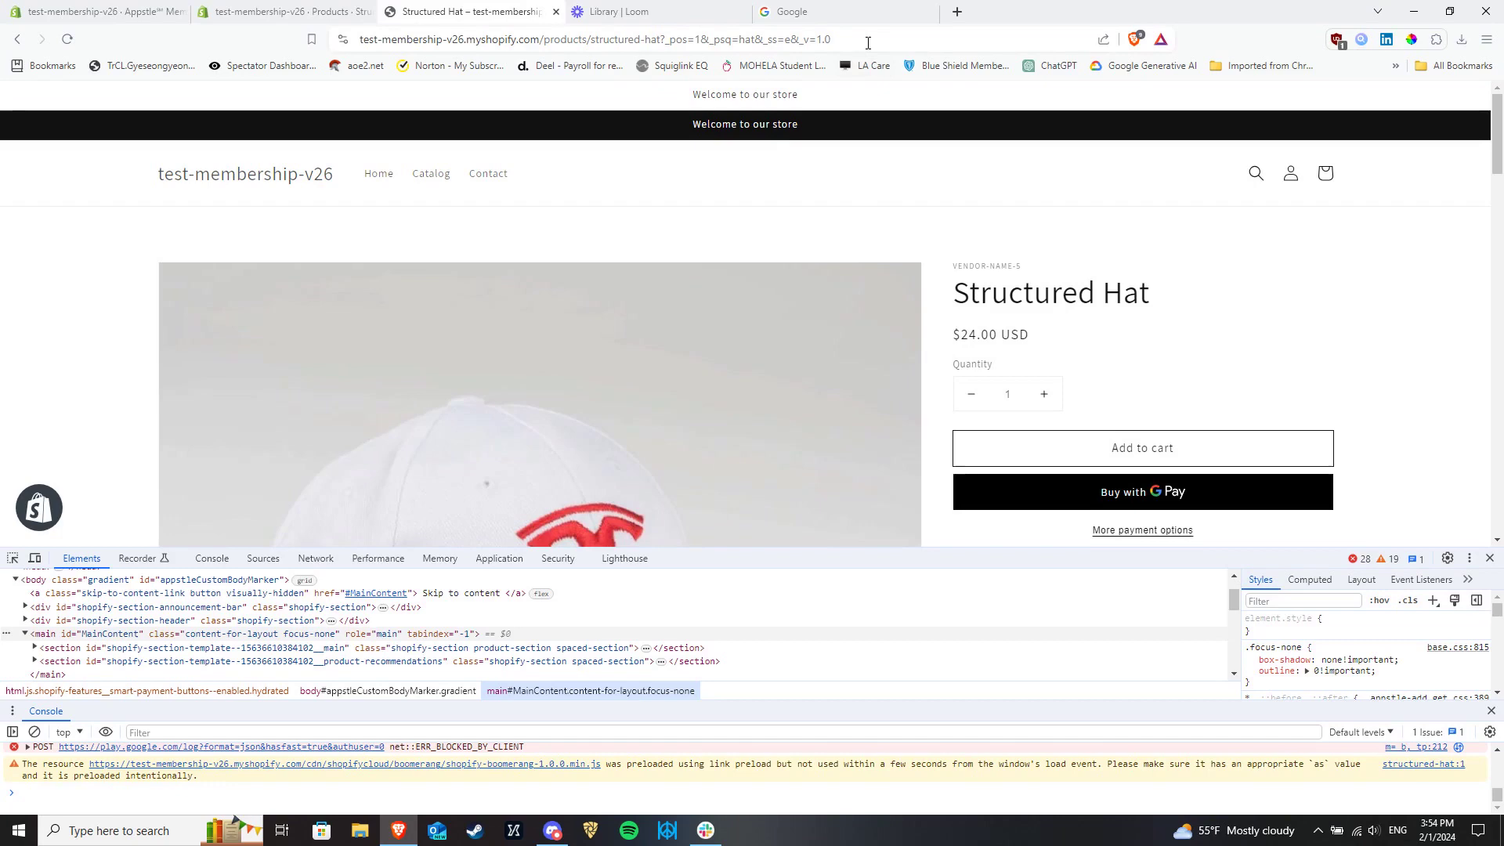
left_click_drag(831, 40, 546, 40)
key("ctrl+c")
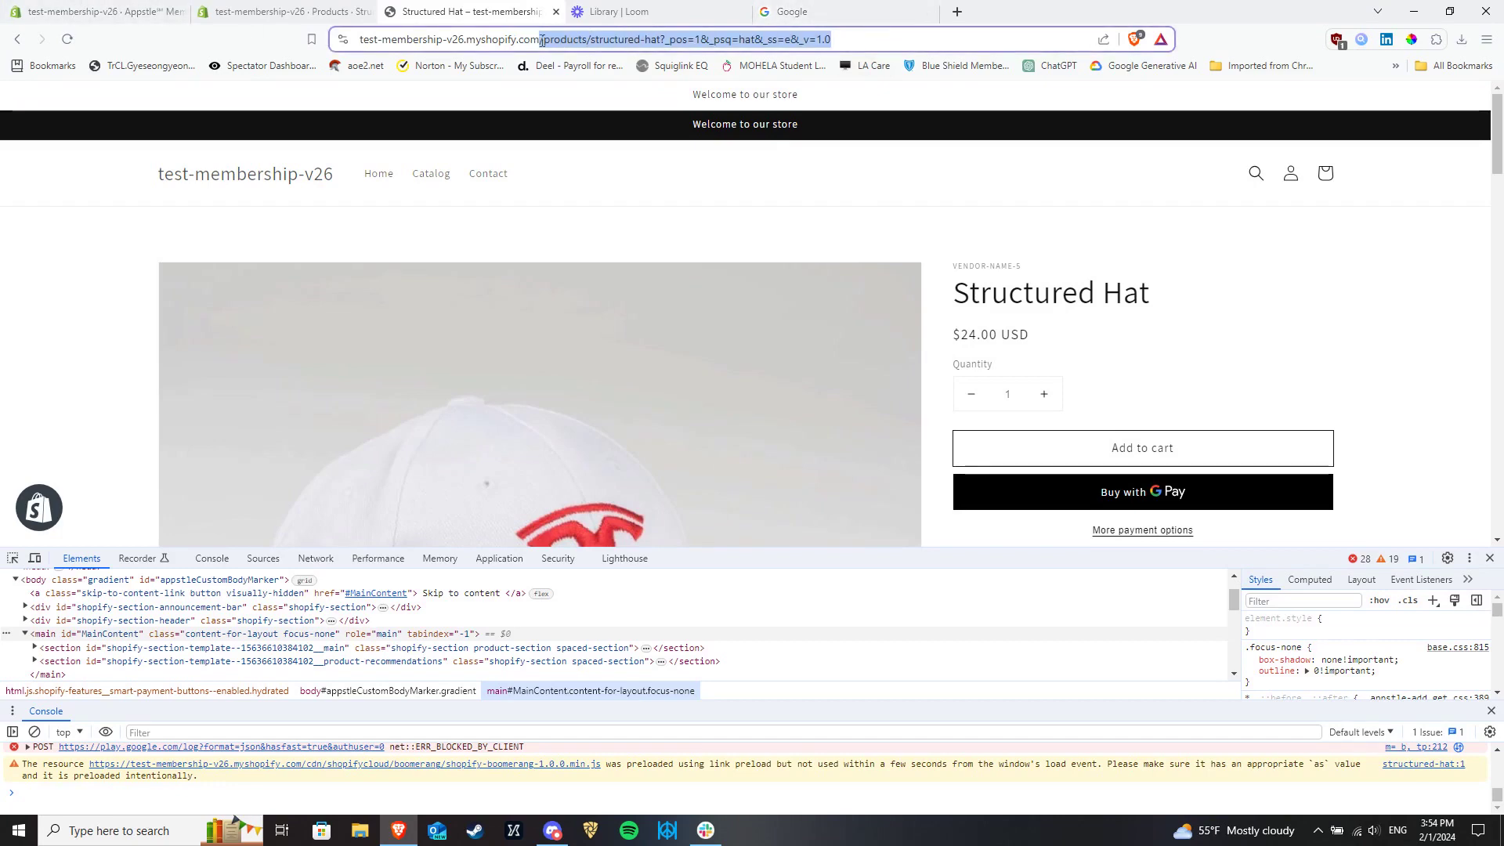
left_click(94, 12)
Try Product Attribute restriction and check the hat's product details in admin.
left_click(570, 536)
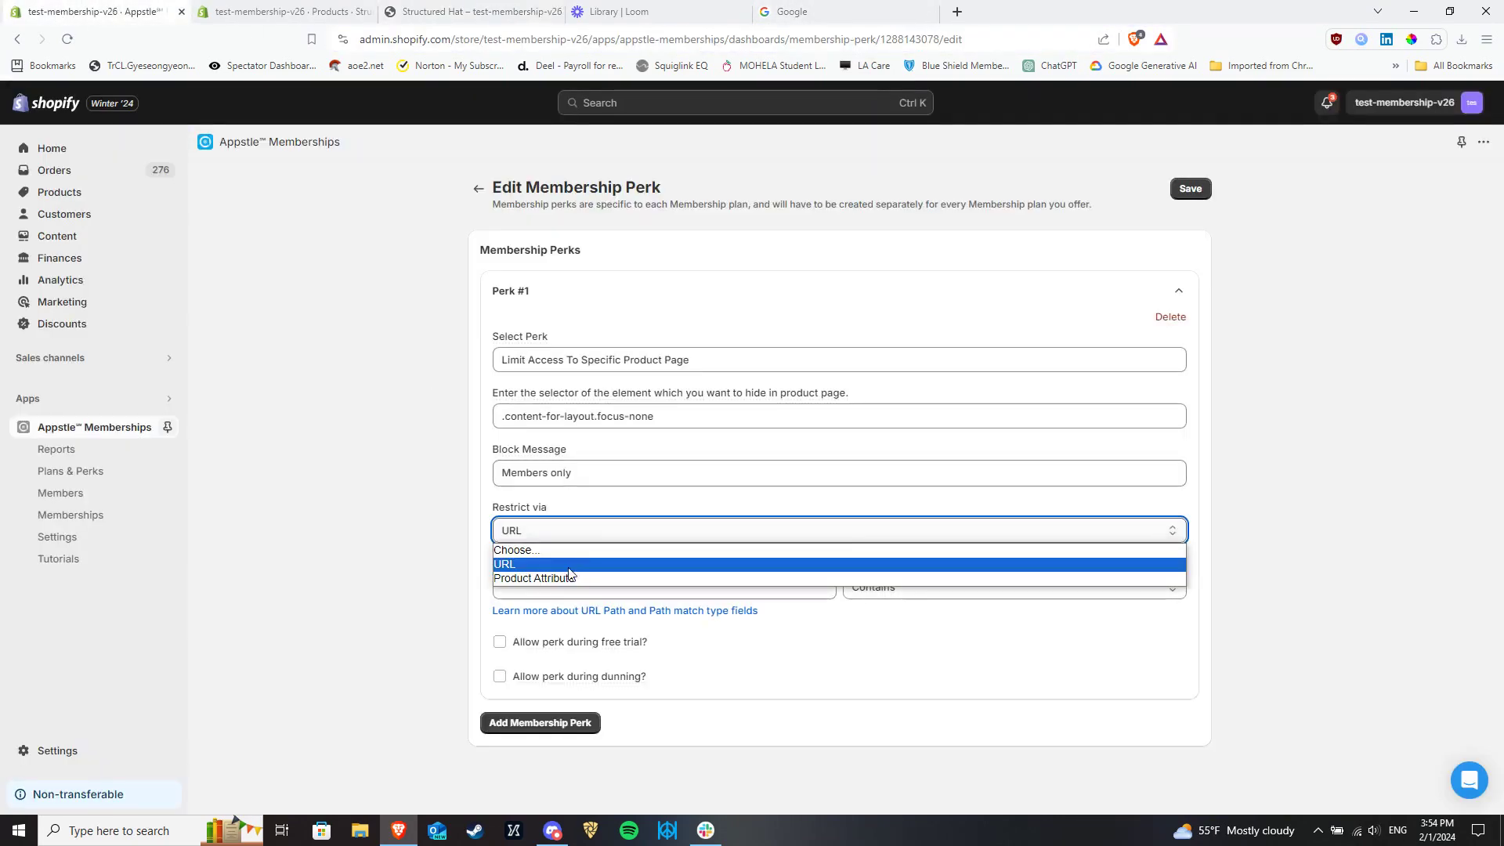
left_click(599, 576)
left_click(250, 10)
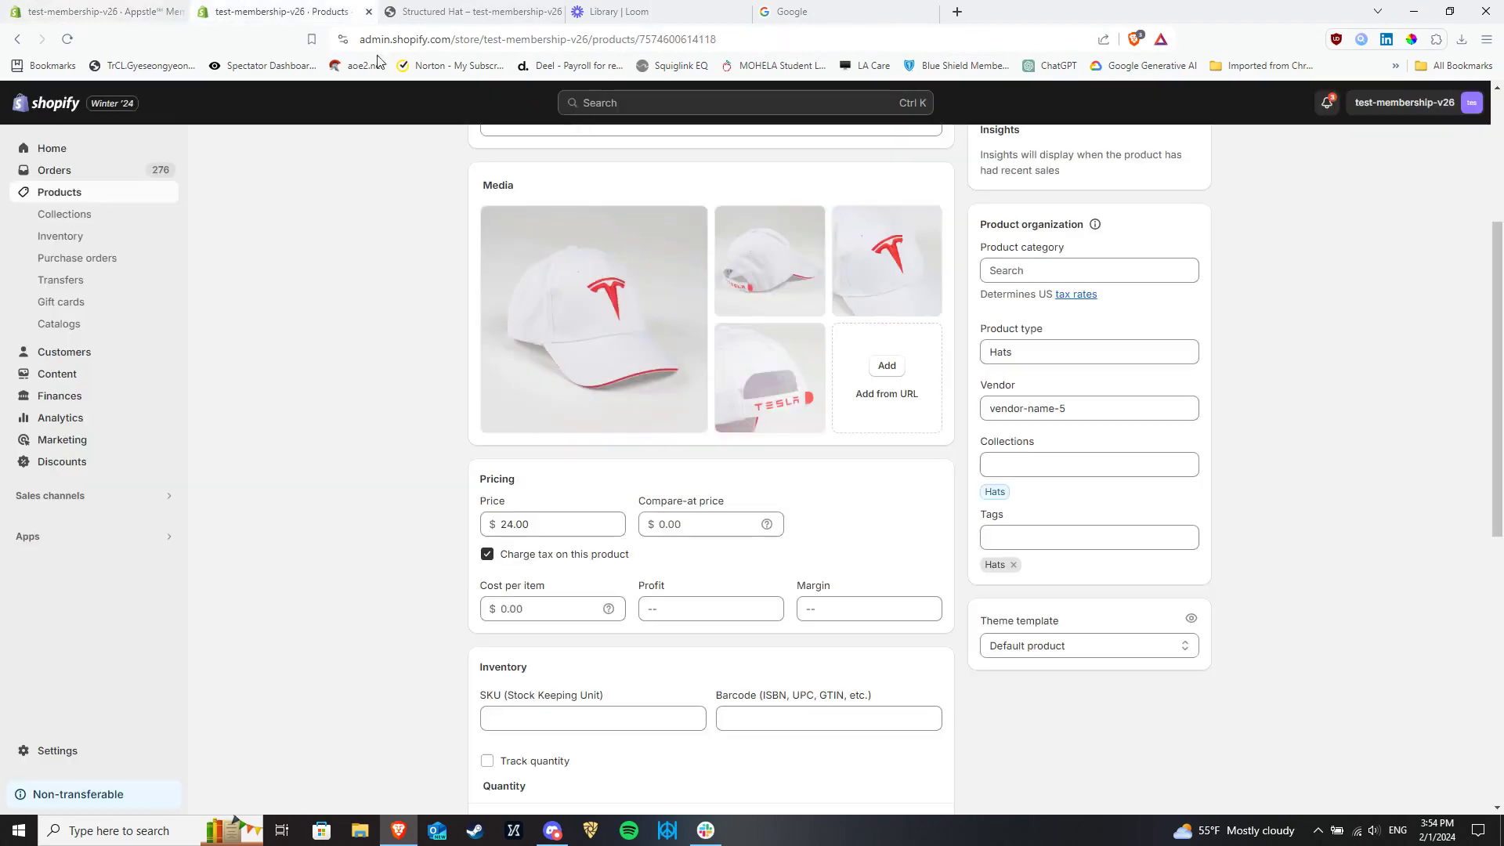
scroll(1082, 330, "down", 1)
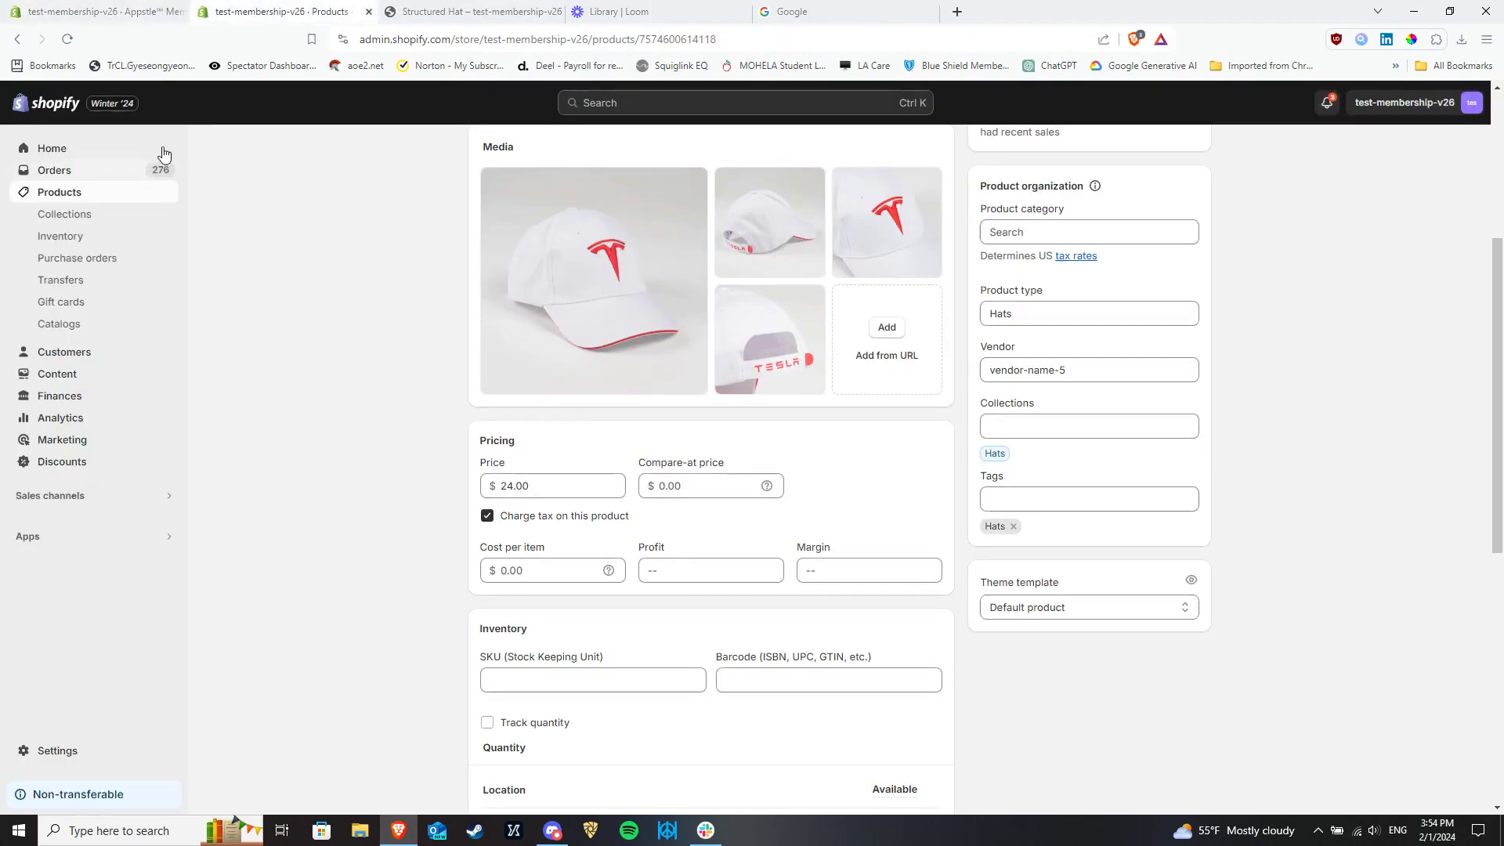
left_click(148, 10)
Switch the restriction back to URL with an exact path match.
left_click(664, 531)
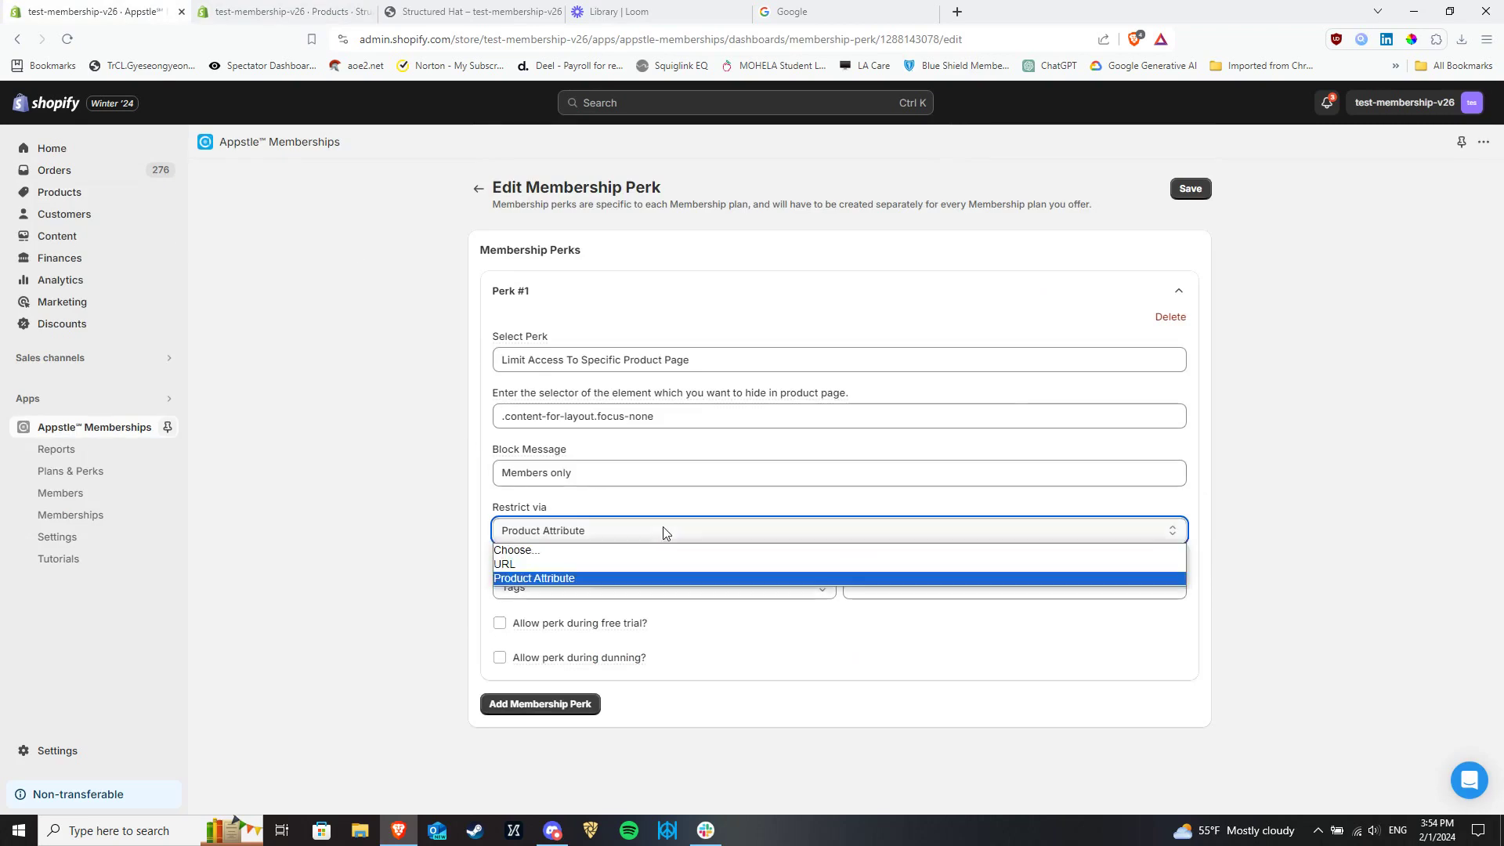
left_click(611, 565)
left_click(1031, 586)
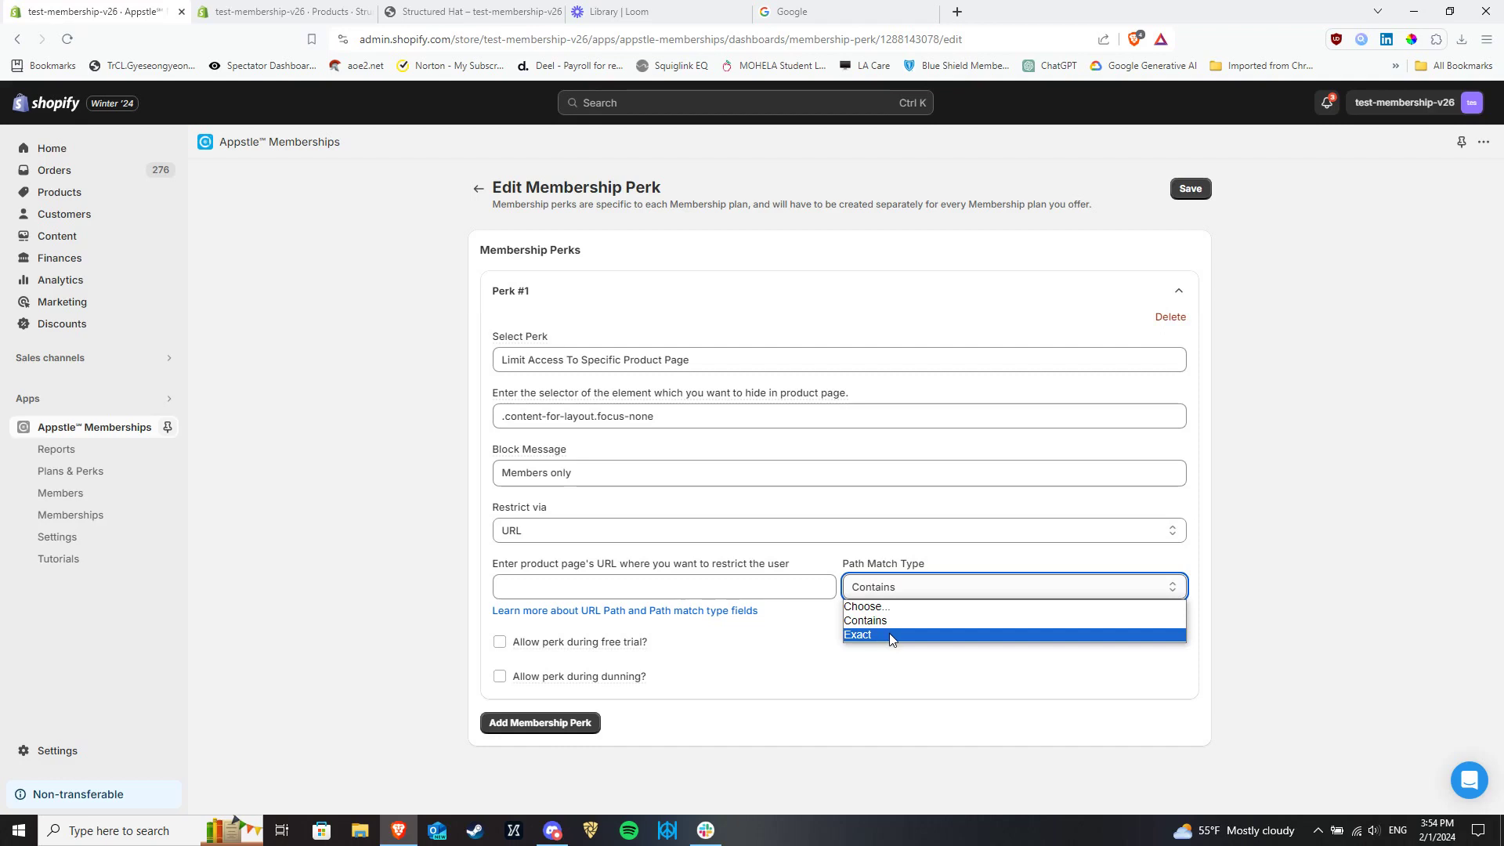
left_click(891, 636)
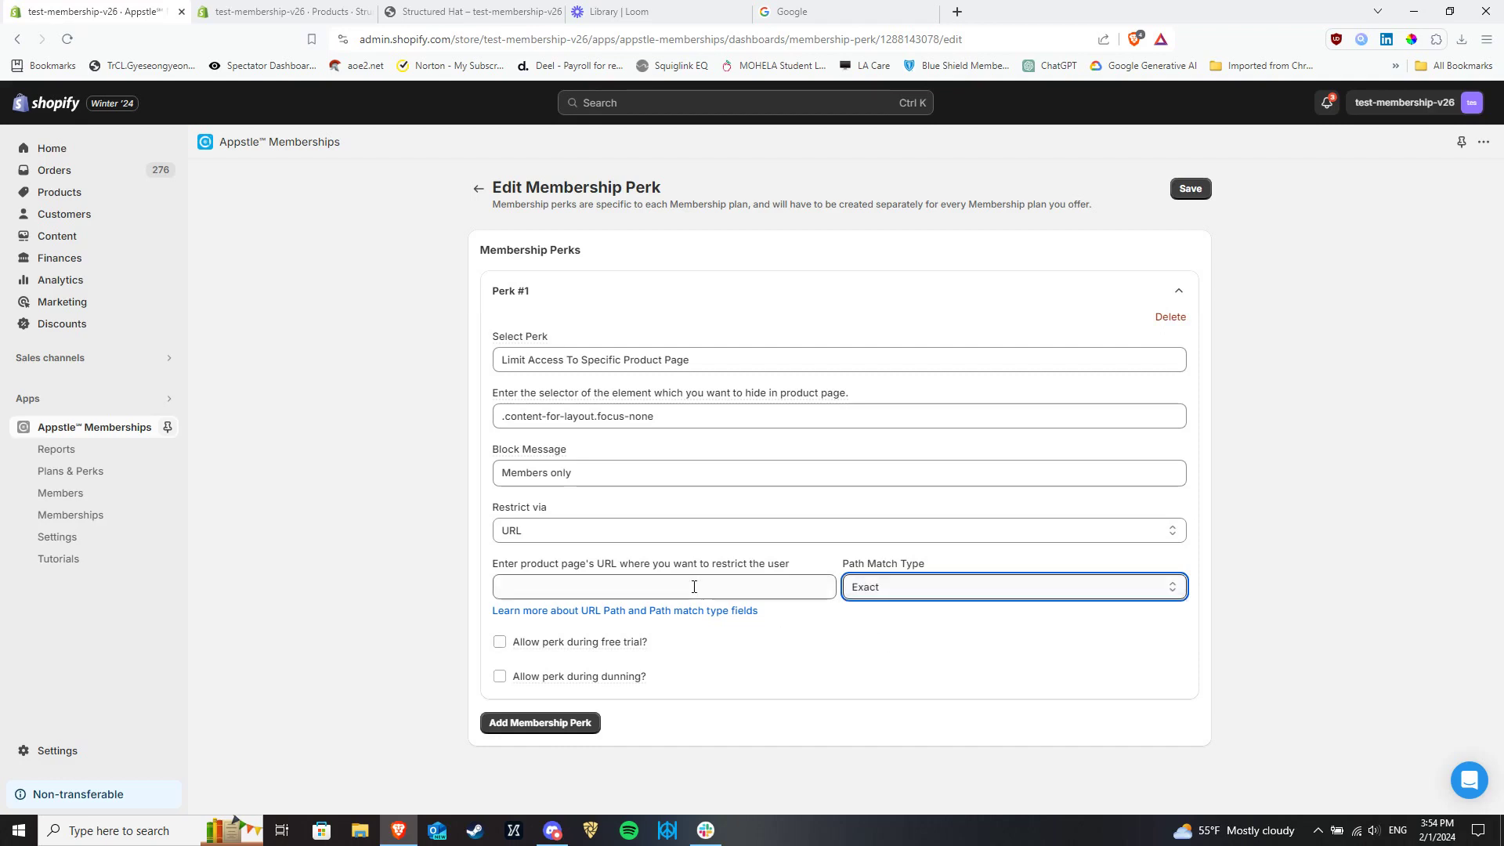
Paste the Structured Hat product path into the restricted URL field.
left_click(437, 10)
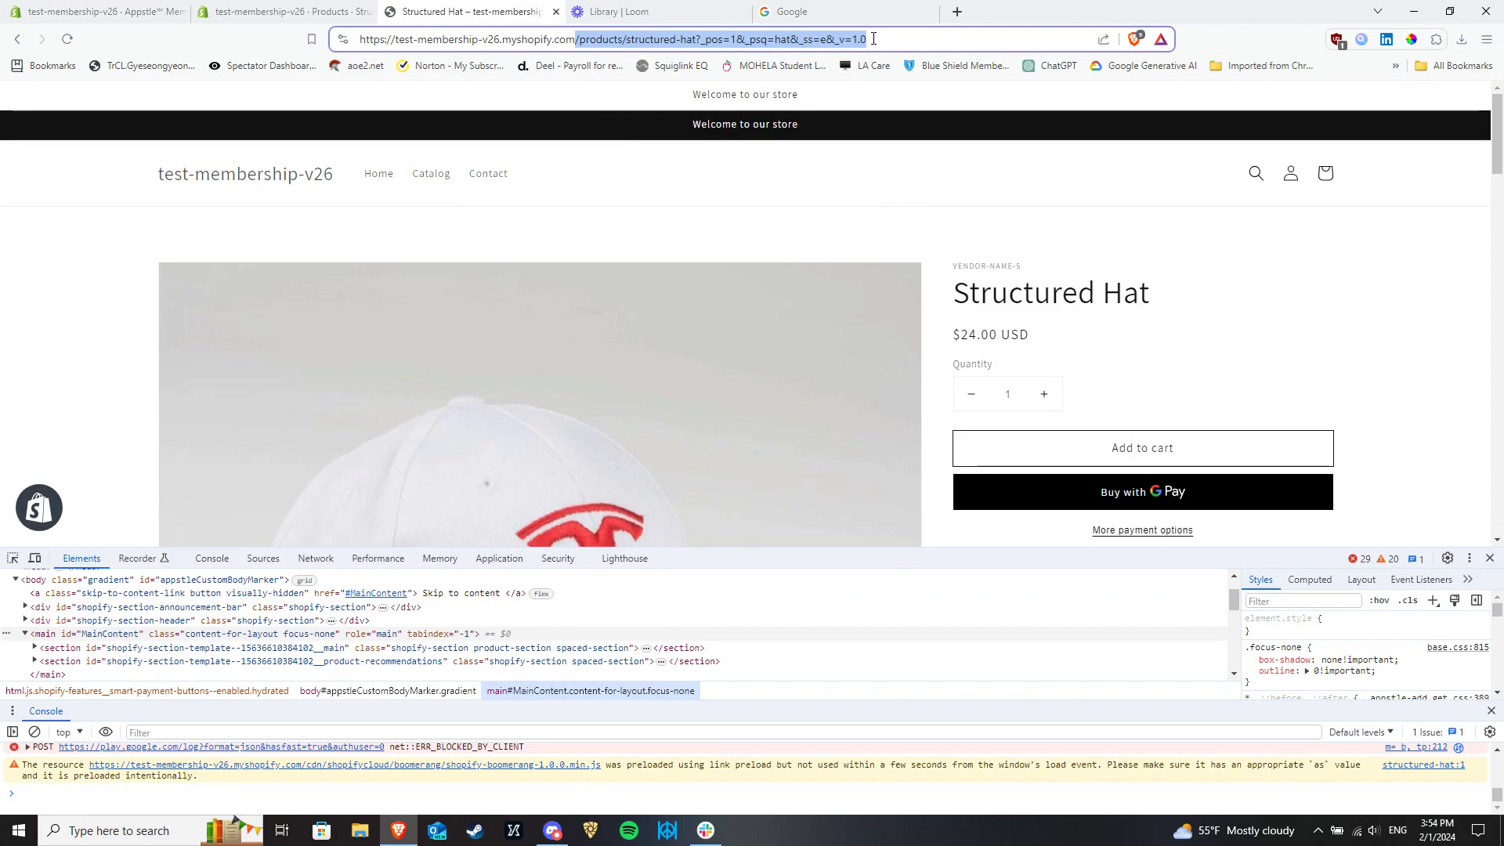
left_click(94, 11)
left_click(658, 587)
key("ctrl+v")
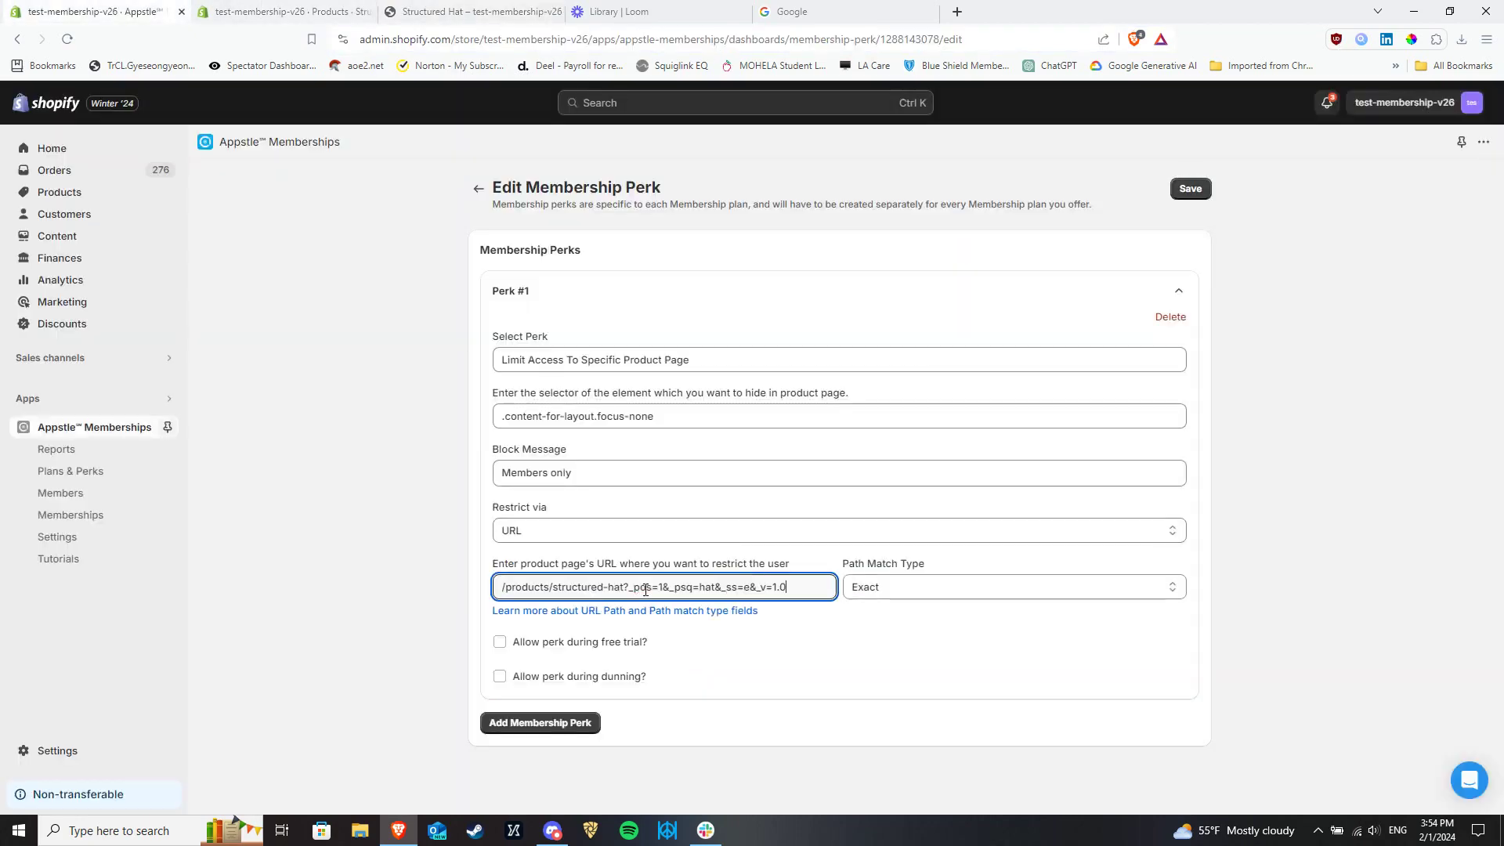
left_click(875, 586)
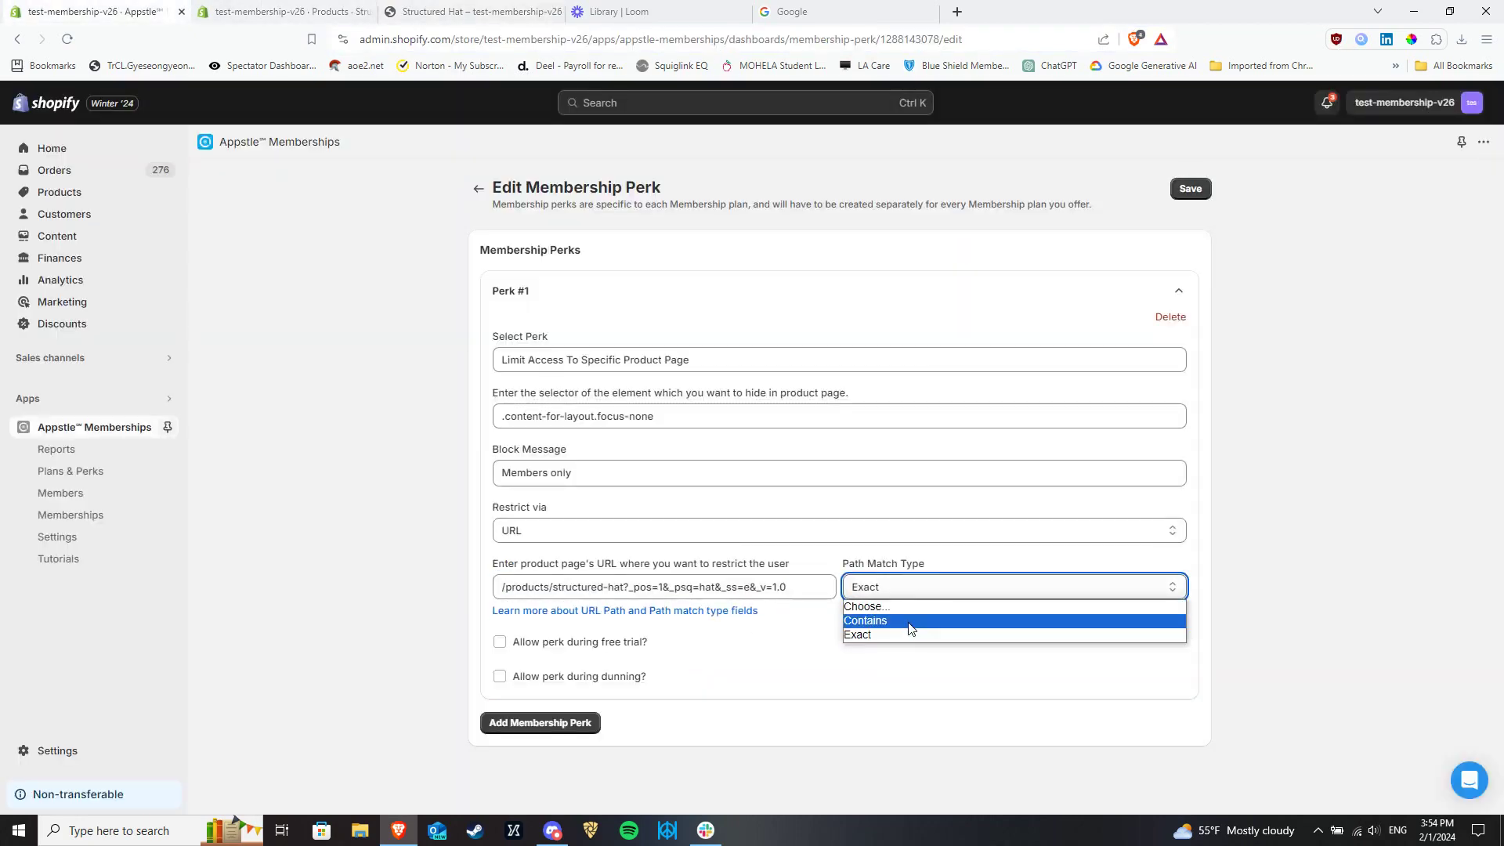
Set path match type to Contains and copy /products from the storefront address.
left_click(909, 620)
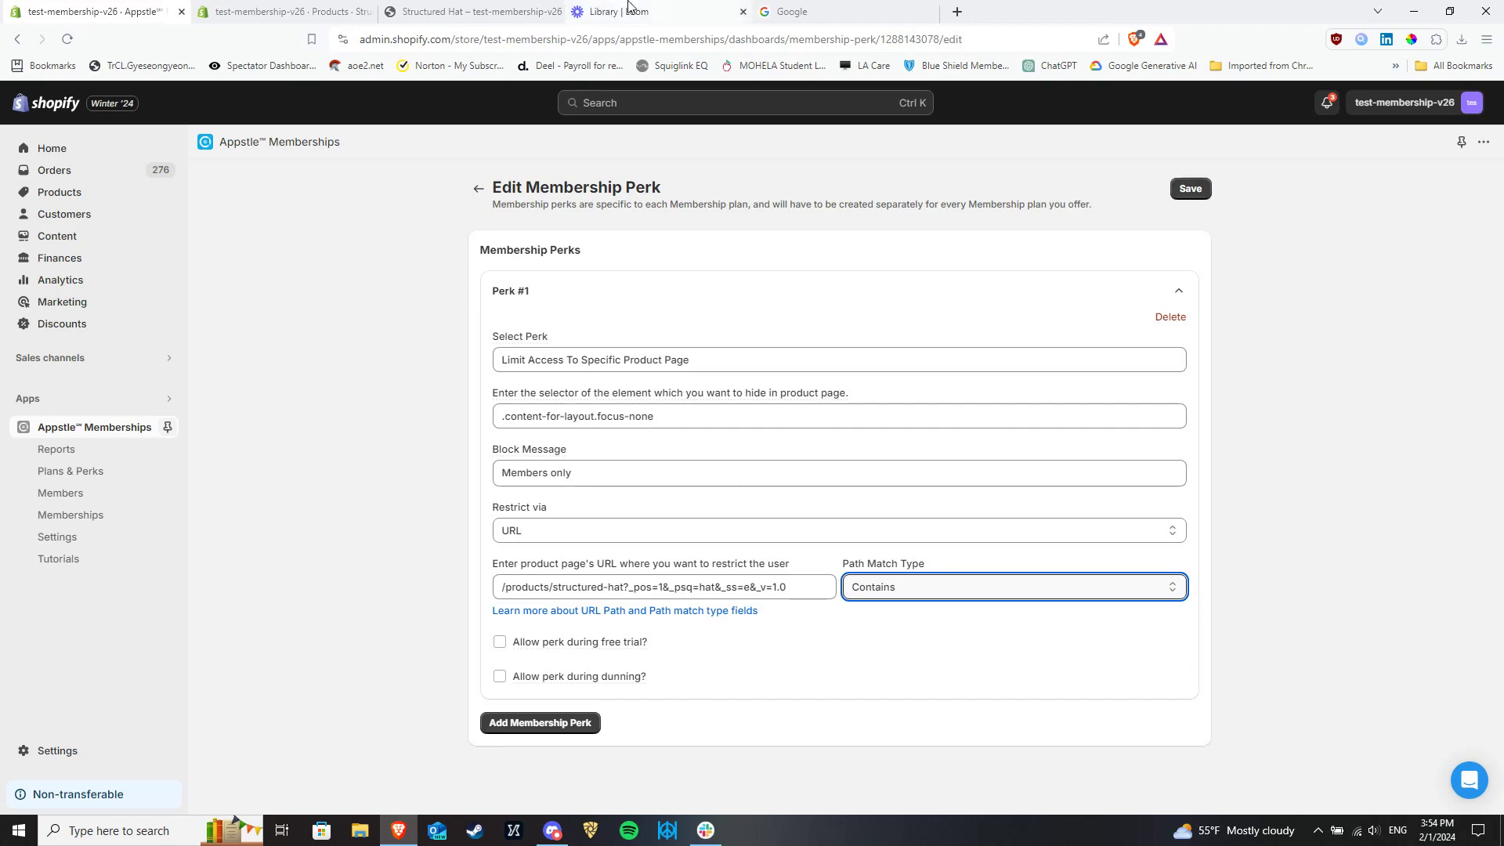
left_click(500, 7)
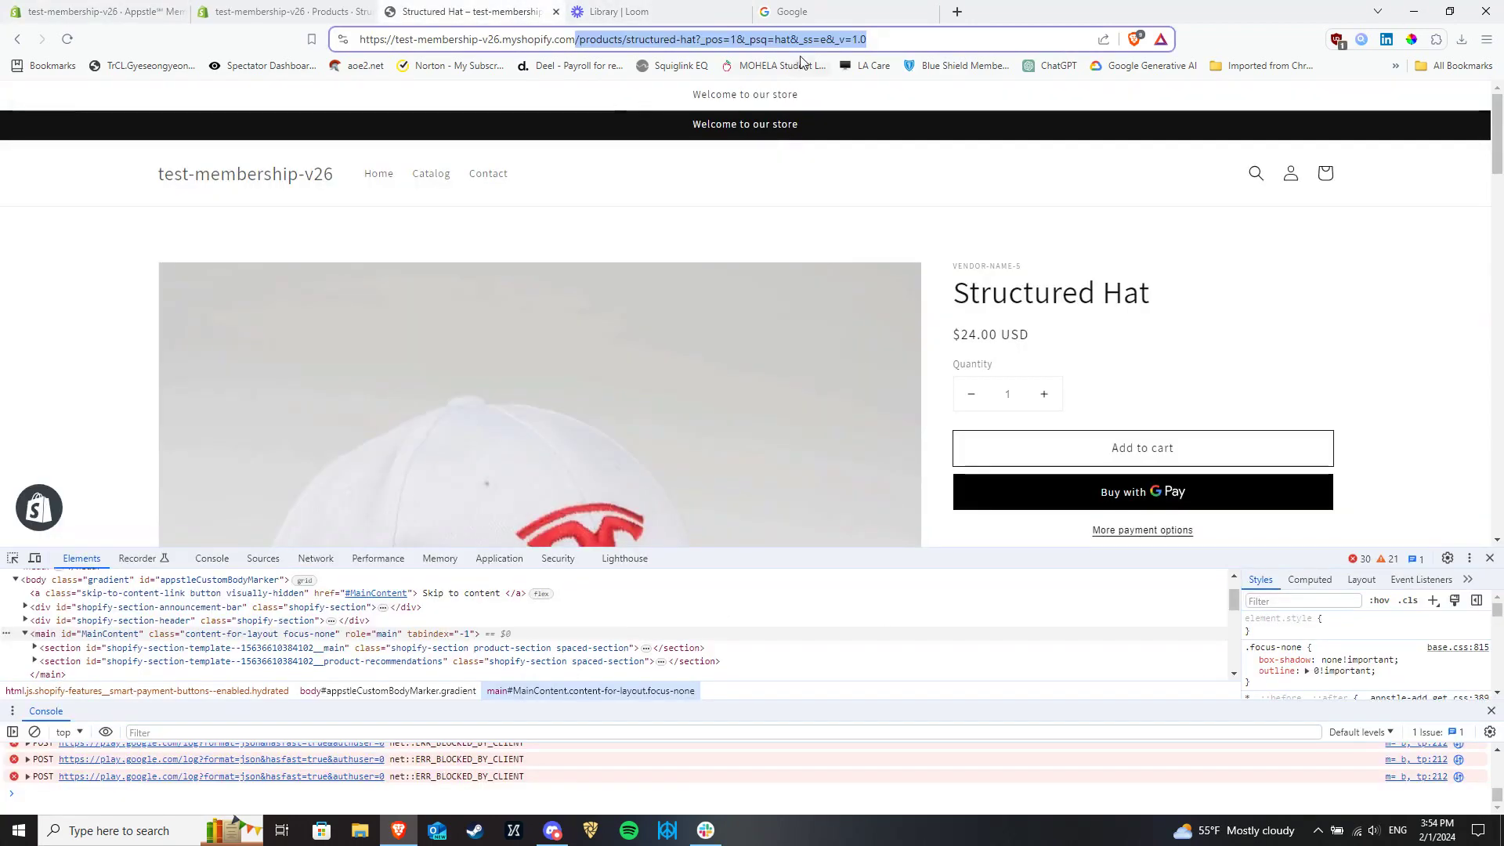
left_click(877, 40)
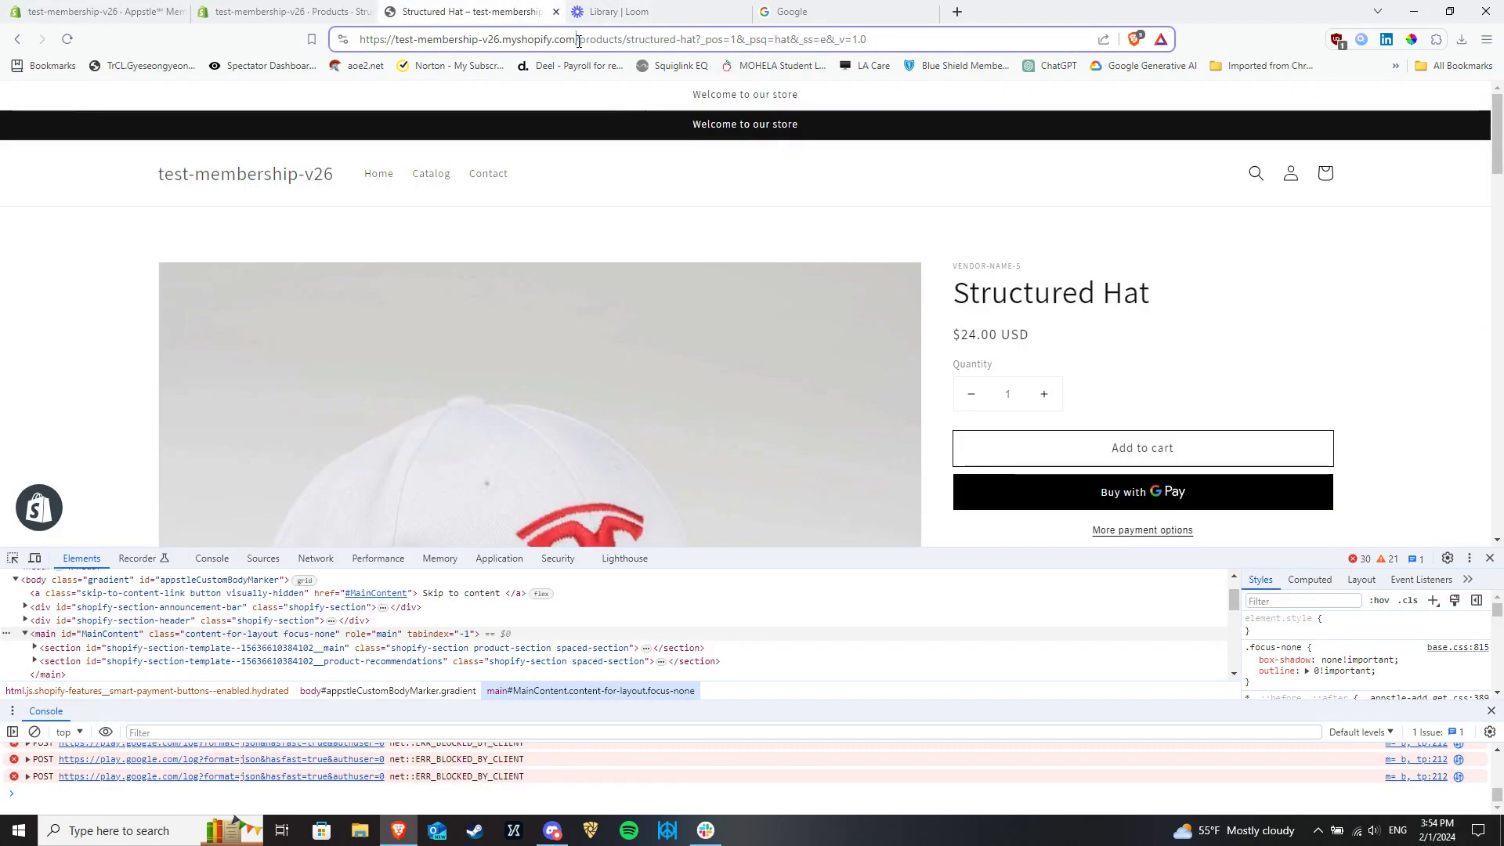
left_click_drag(579, 41, 621, 42)
left_click(691, 227)
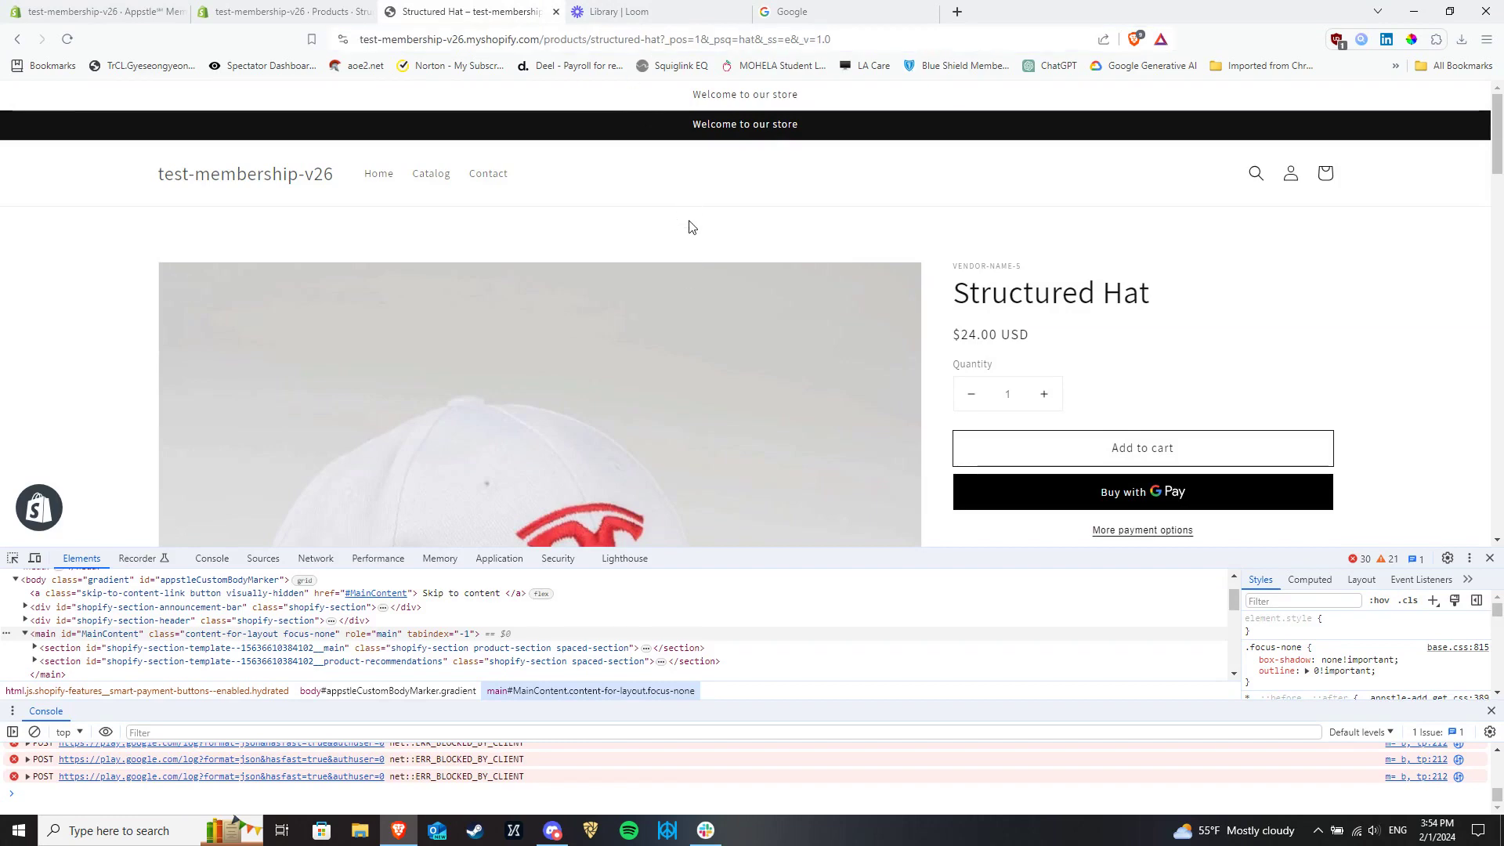
Replace the restricted URL with /products and save the Gold Membership plan.
left_click(83, 12)
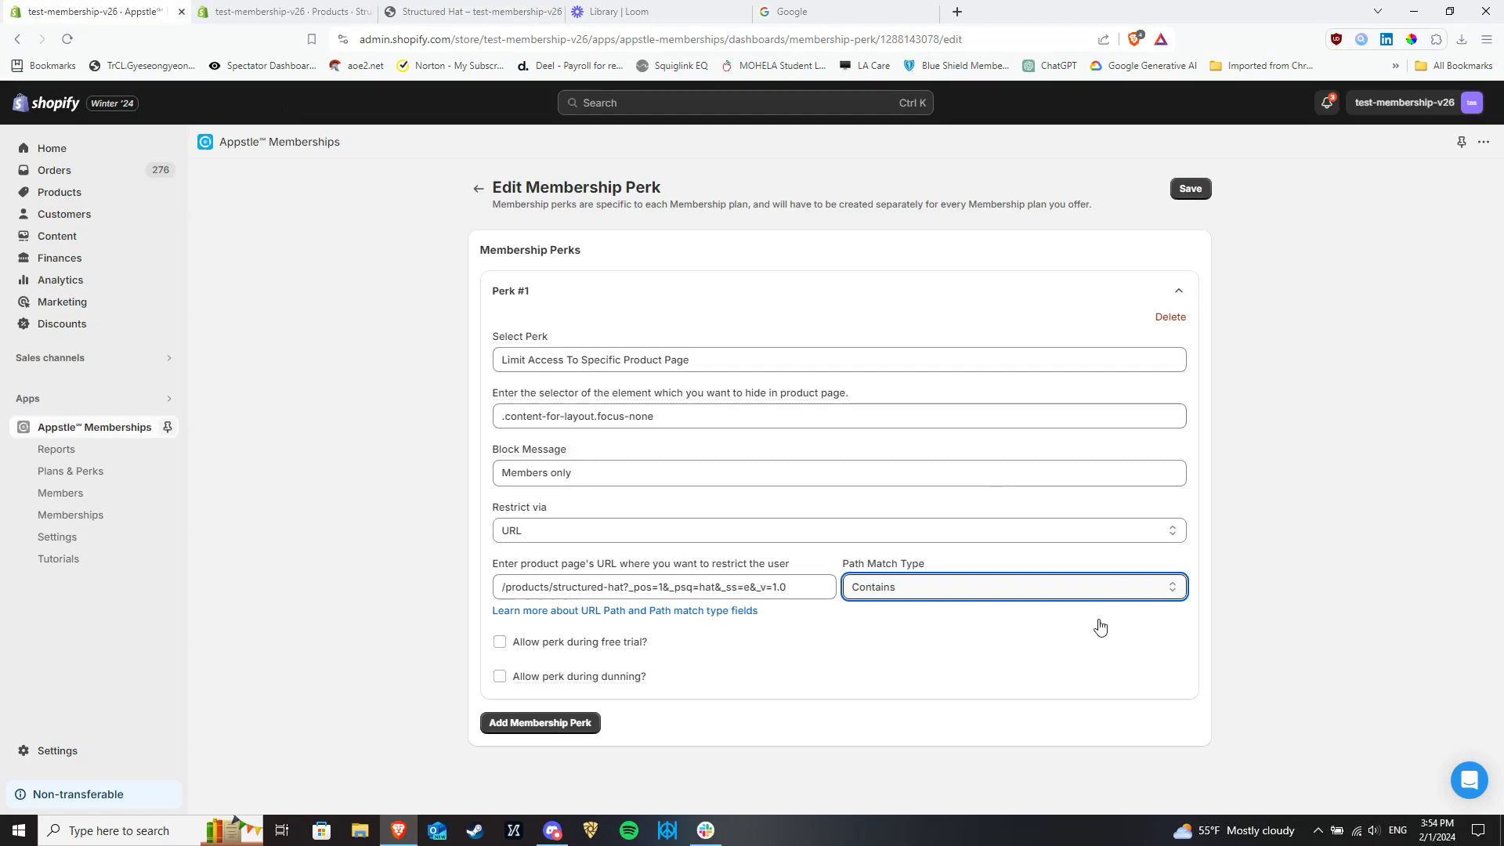
left_click(620, 583)
key("shift+End")
key("BackSpace")
key("BackSpace")
left_click(399, 536)
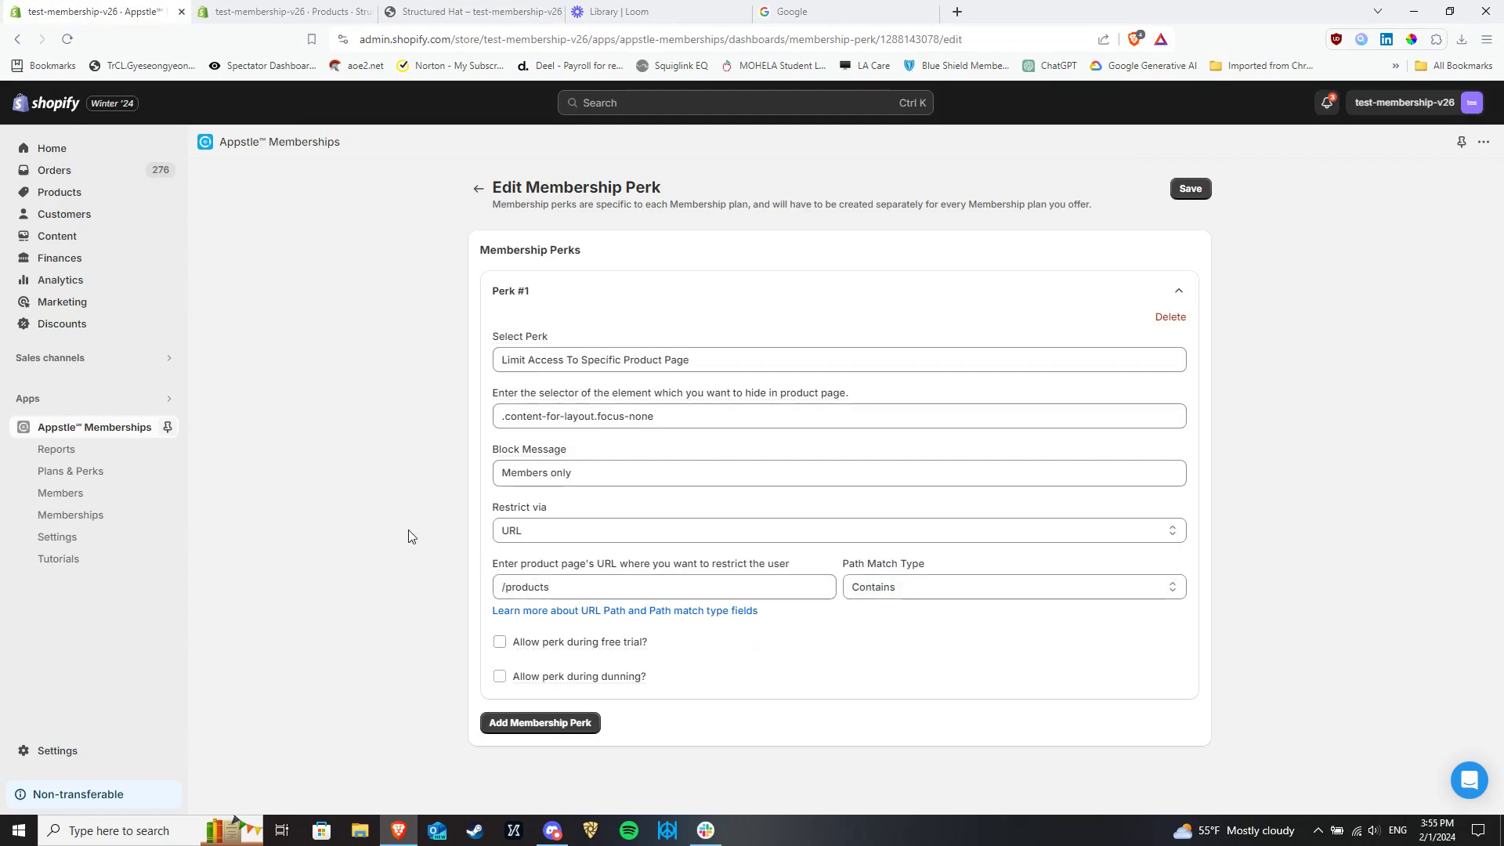
left_click(1193, 191)
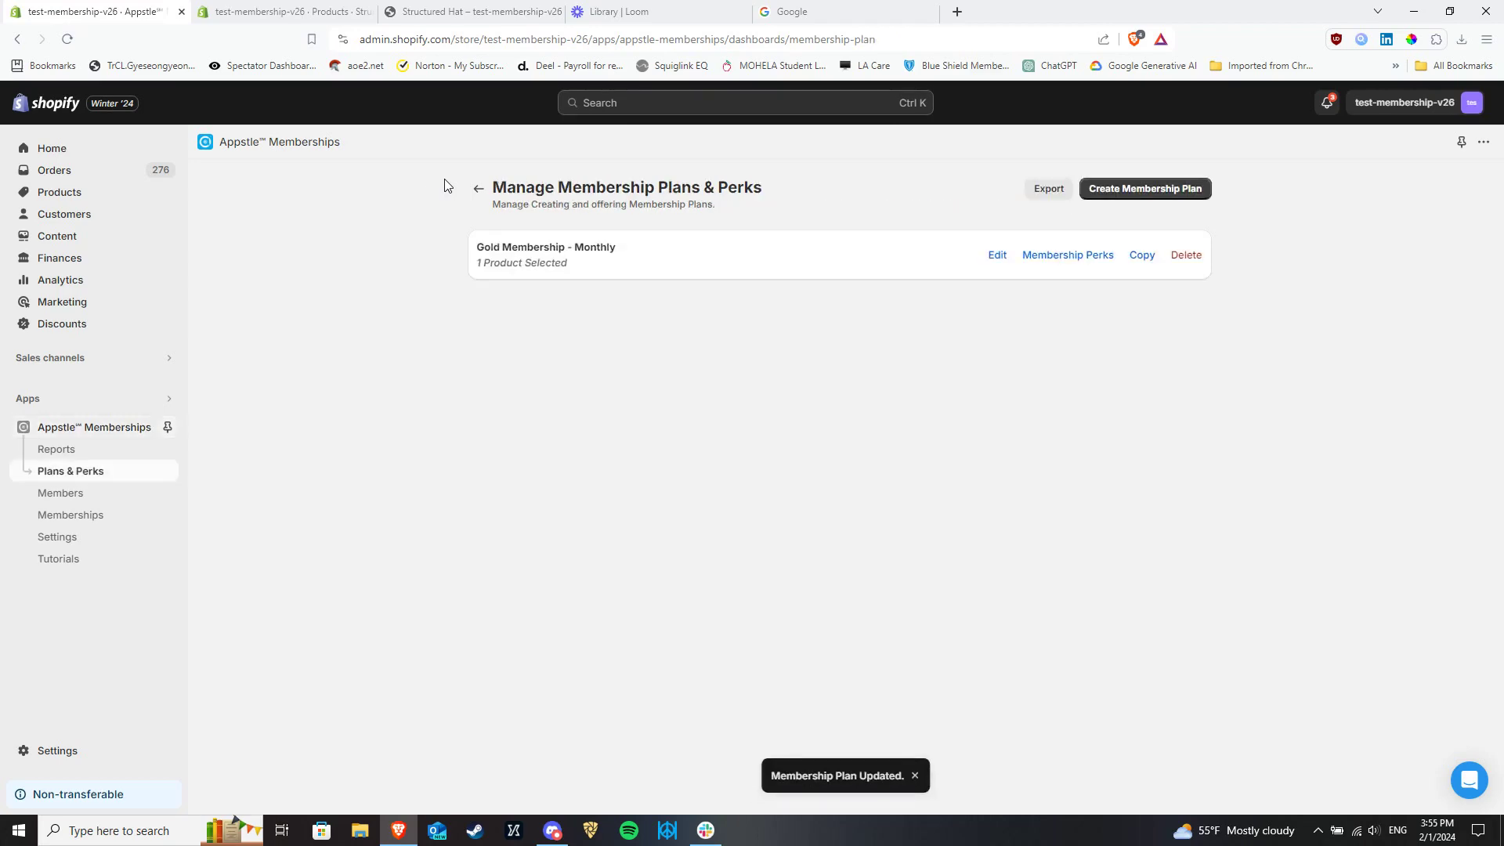
Close DevTools, log out, and reopen Structured Hat through search to see 'Members only'.
left_click(505, 9)
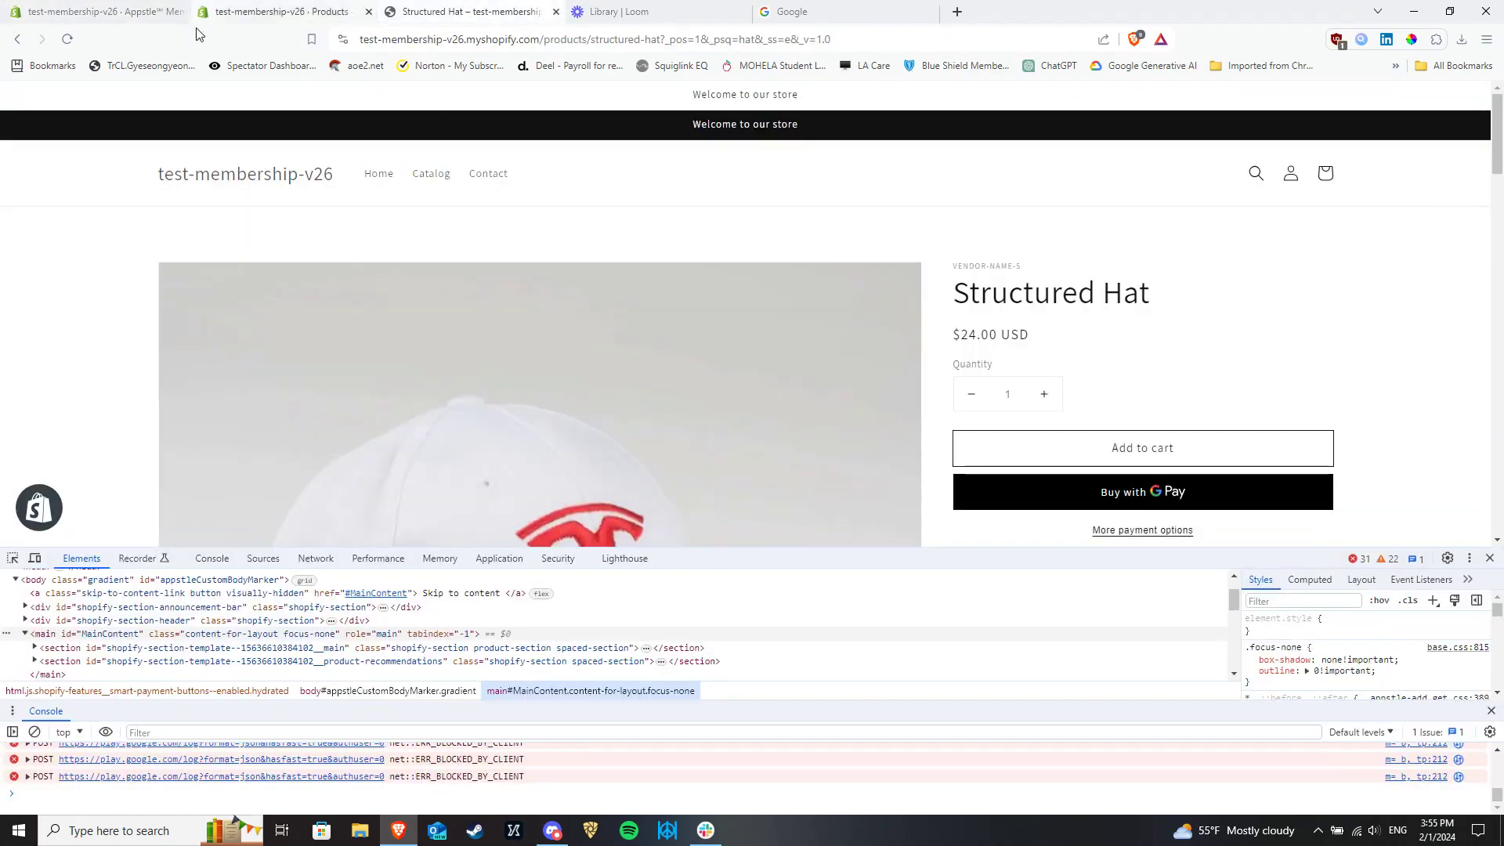
left_click(1499, 560)
left_click_drag(1499, 235, 1499, 273)
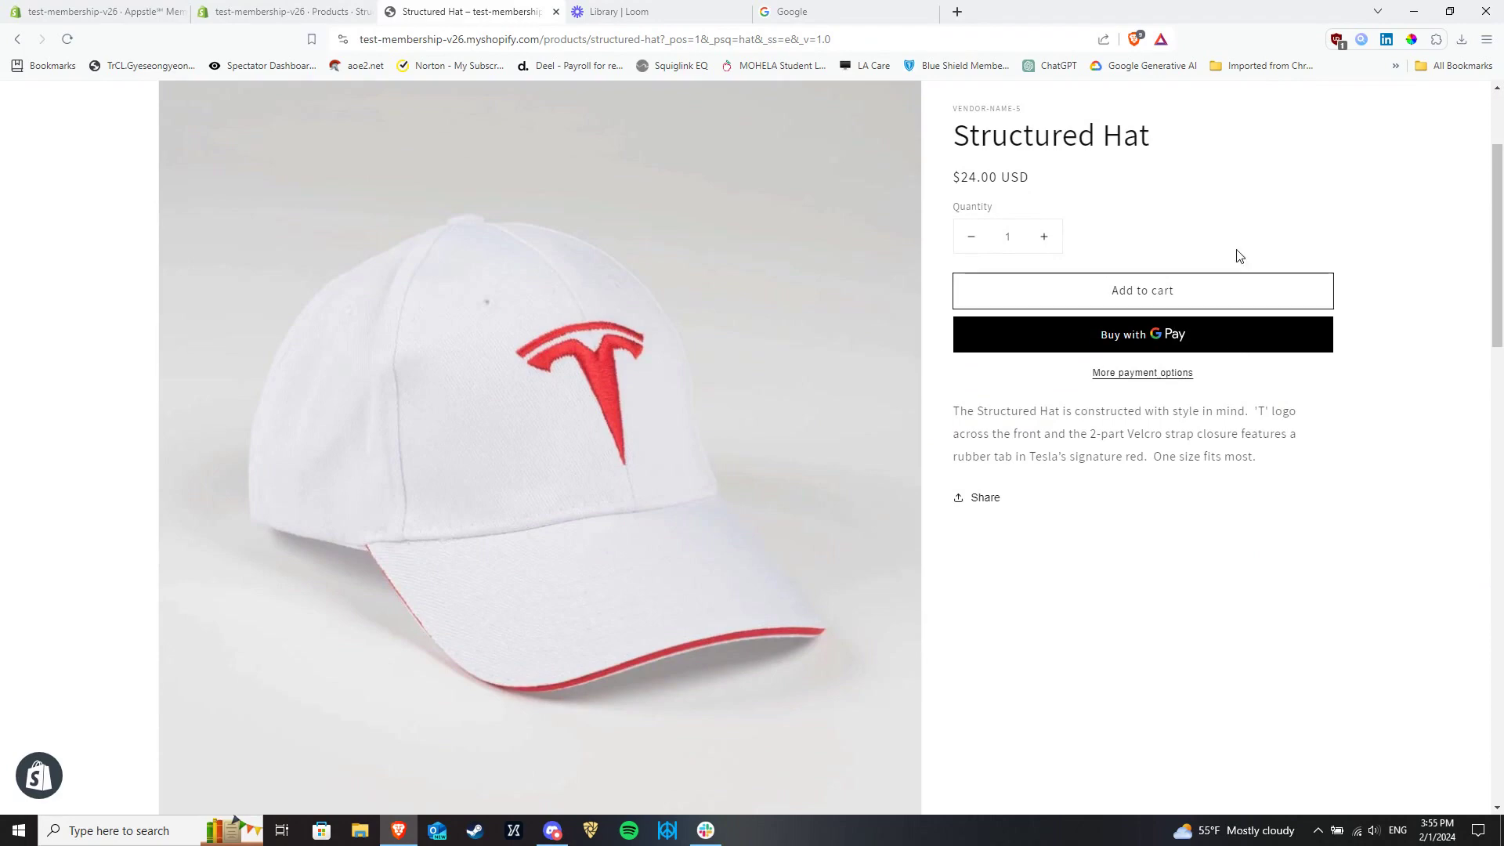
scroll(1229, 210, "up", 2)
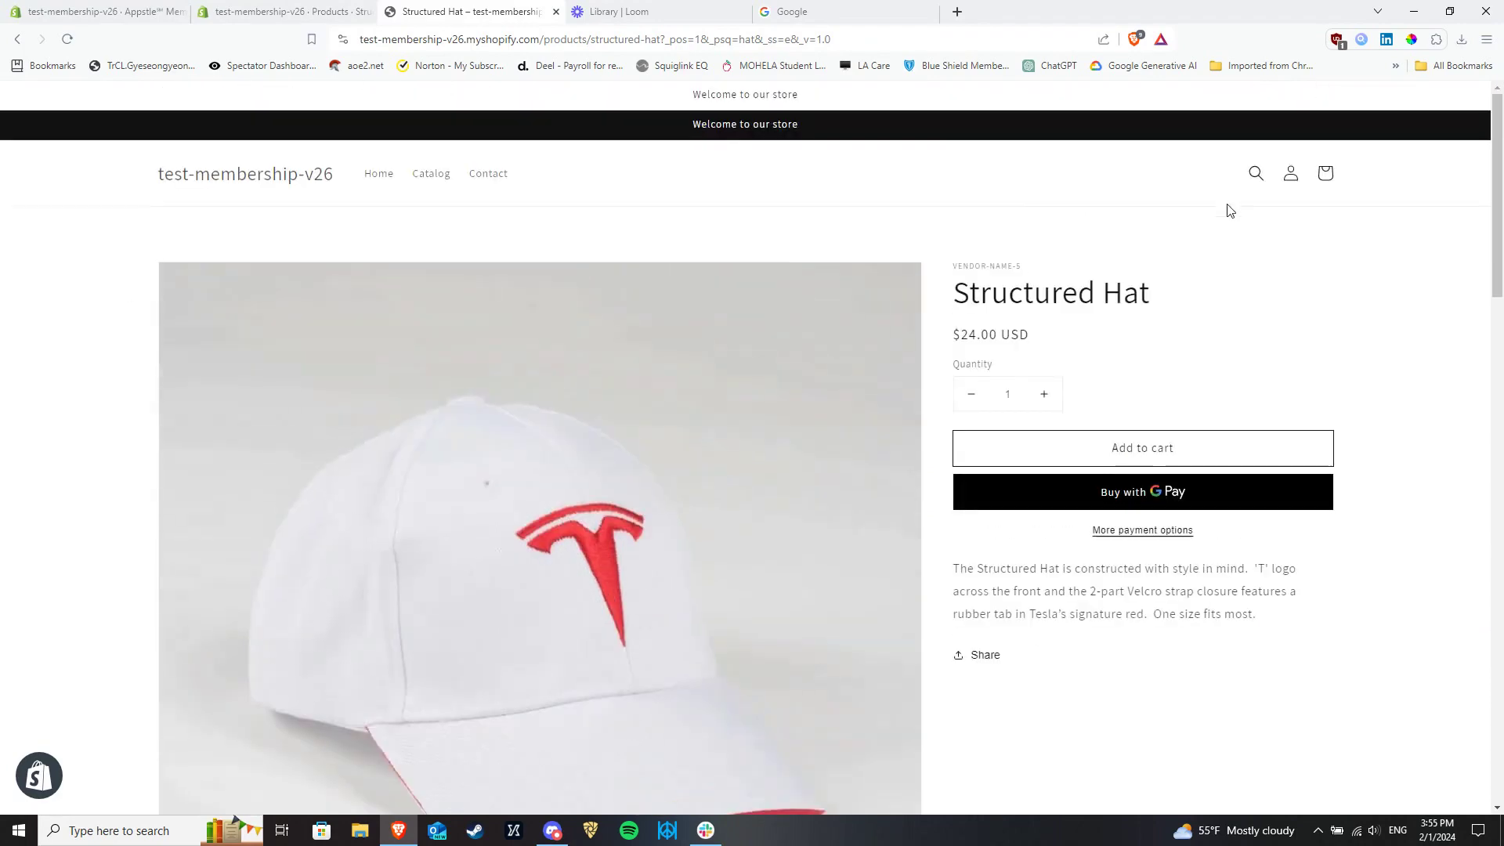
left_click(1291, 173)
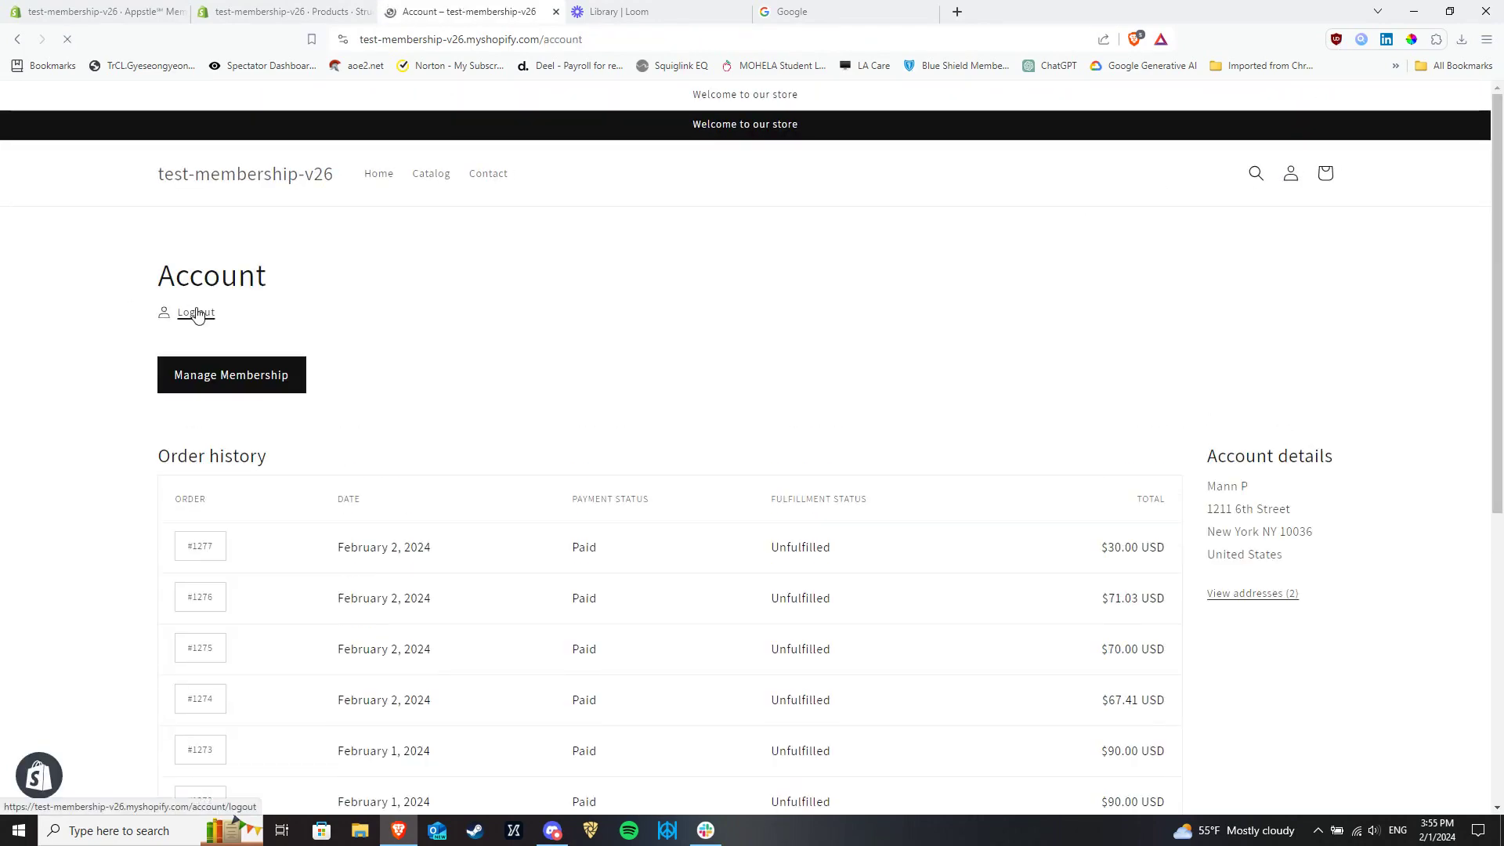
left_click(195, 314)
left_click(1257, 173)
type("str")
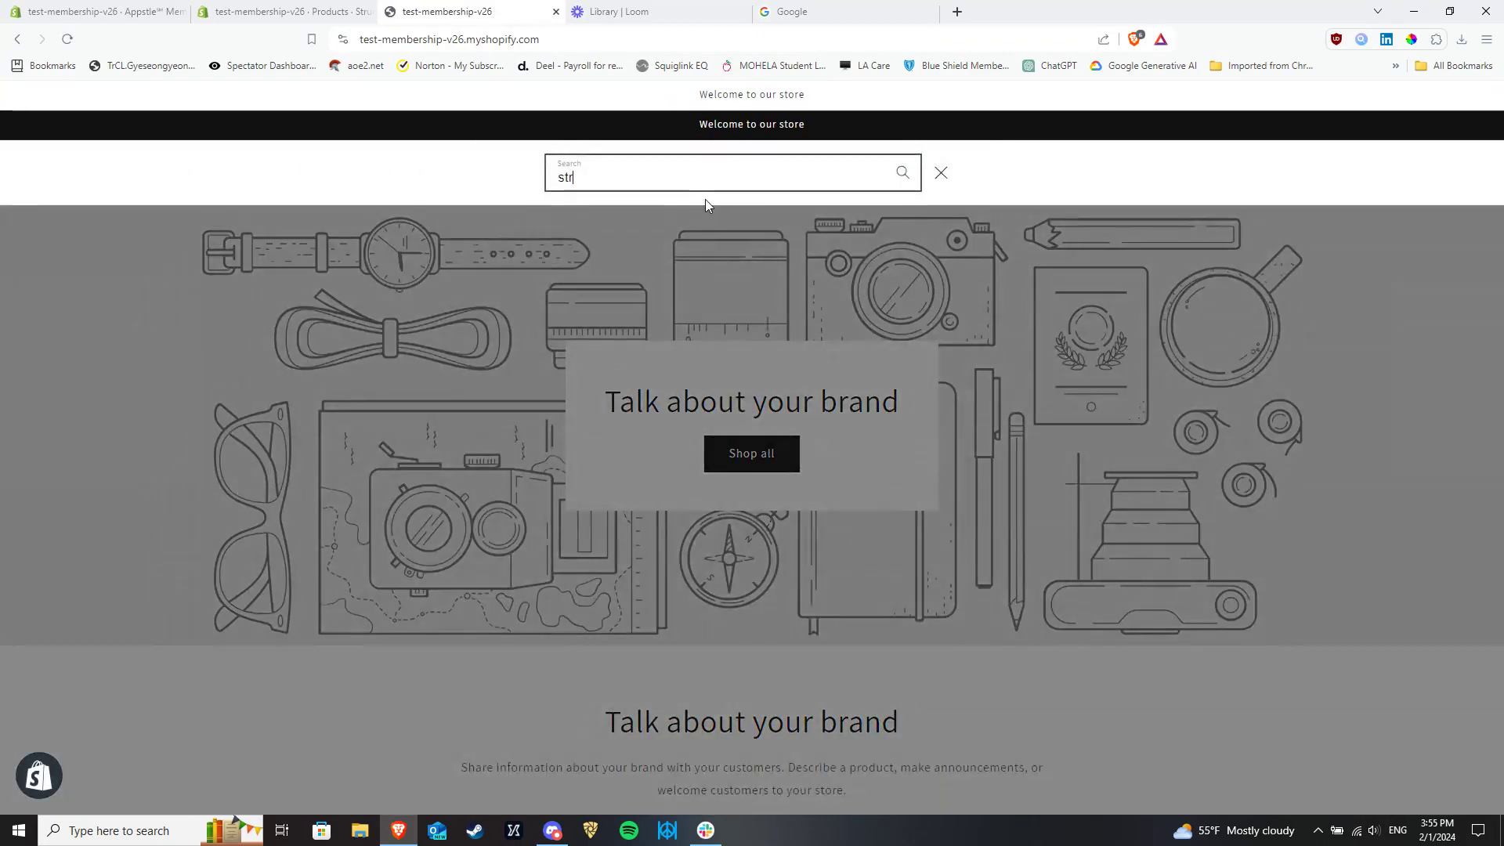
left_click(654, 239)
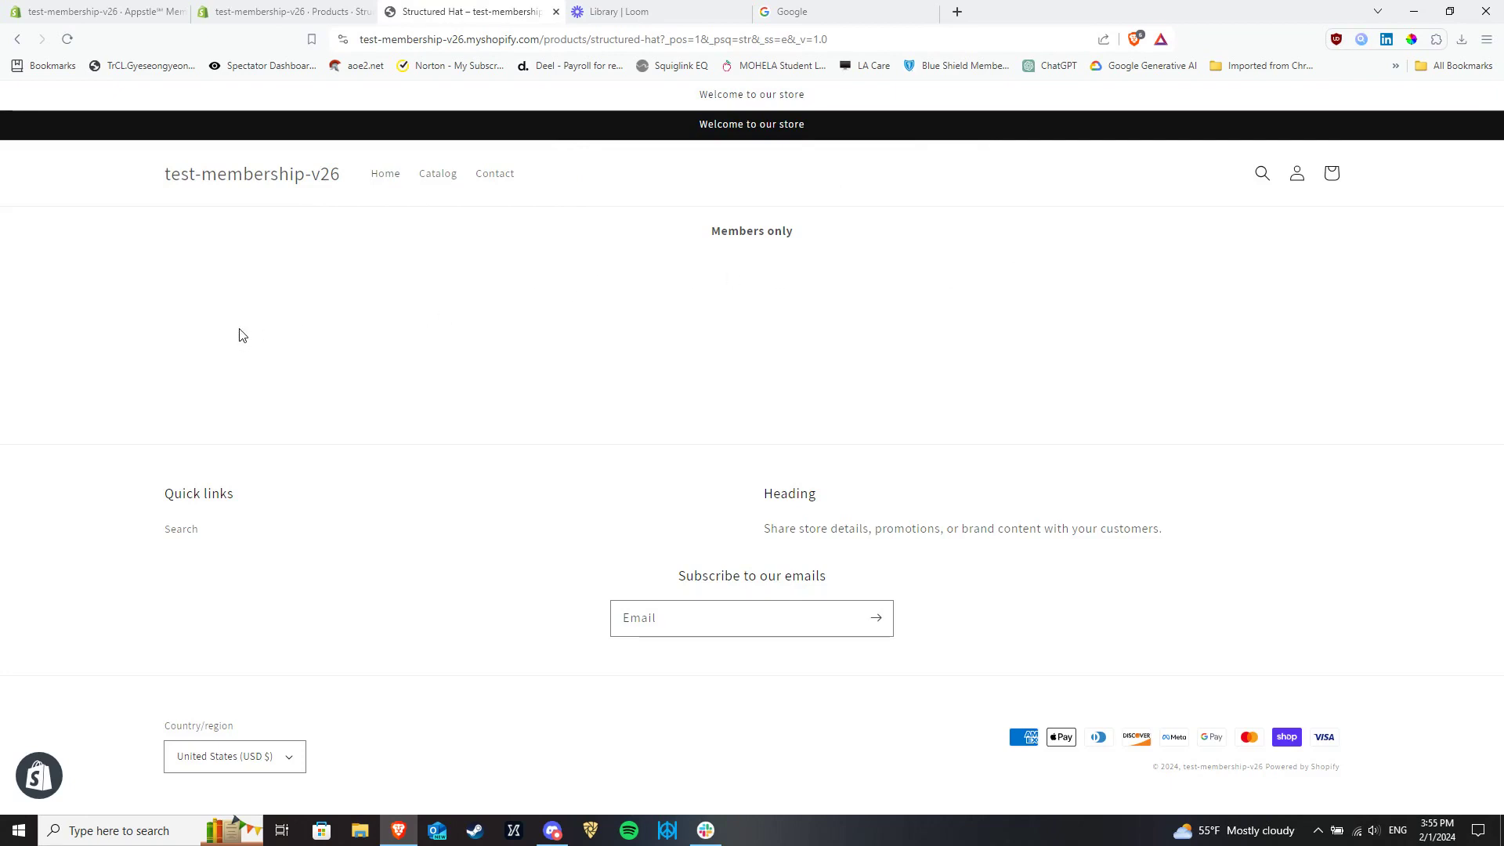
Change Gold Membership Perk #1's type to Limit Access To Specific Page, after trying blog and collection types.
left_click(118, 11)
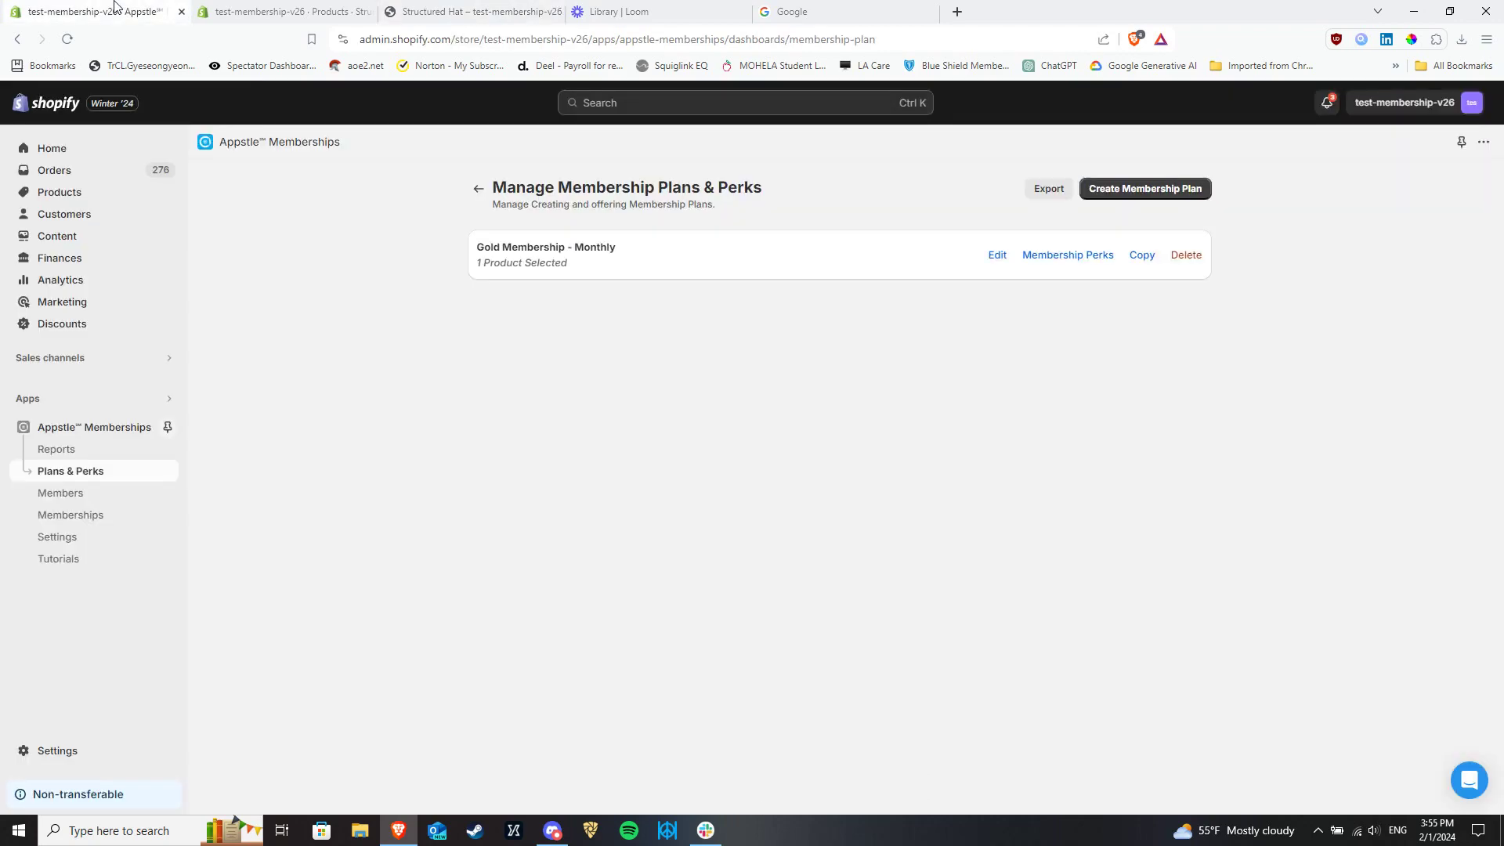
left_click(197, 10)
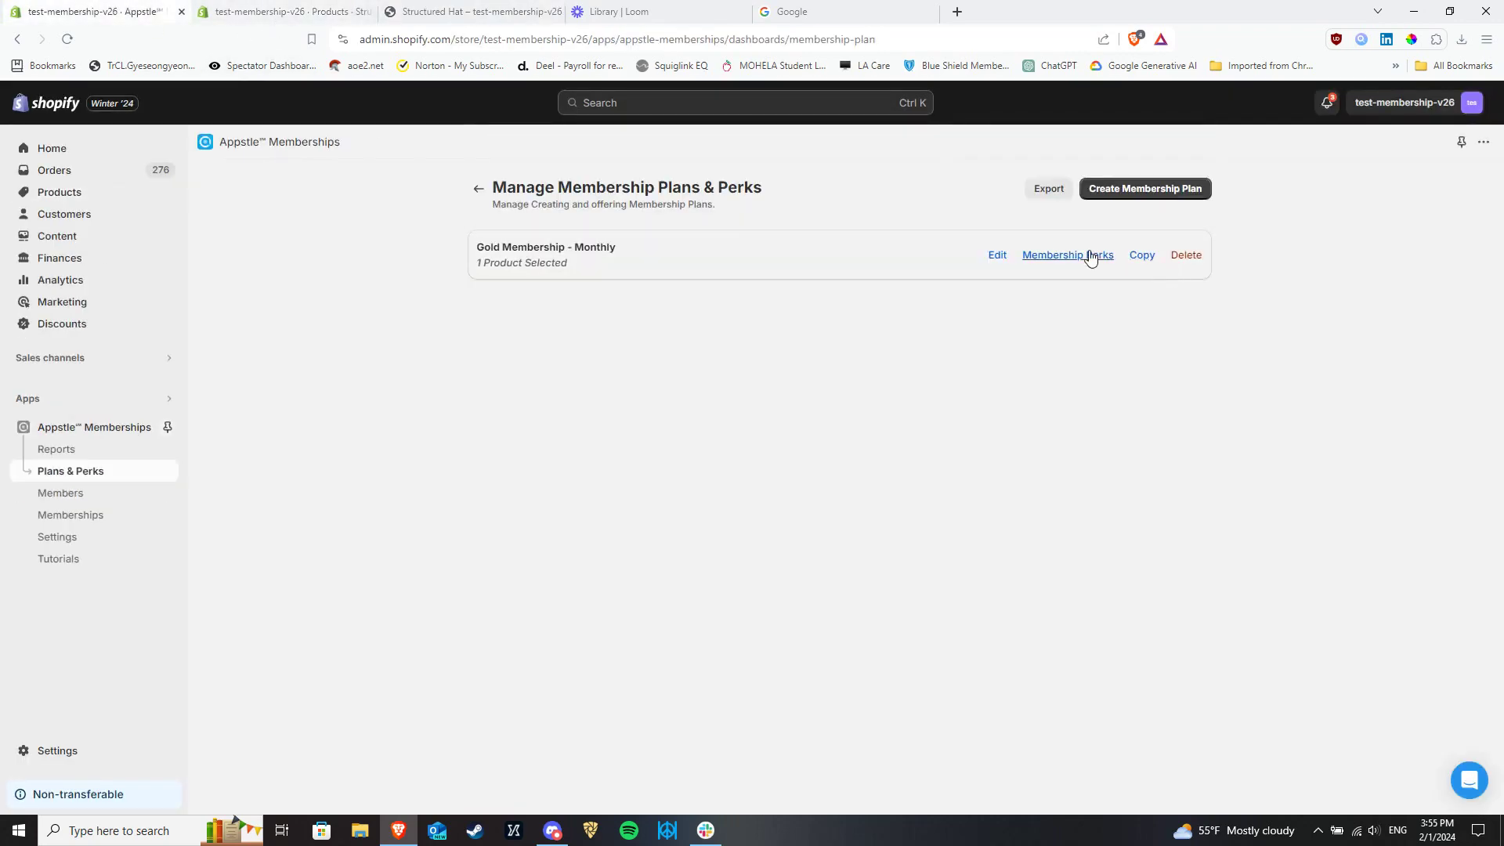
left_click(1093, 255)
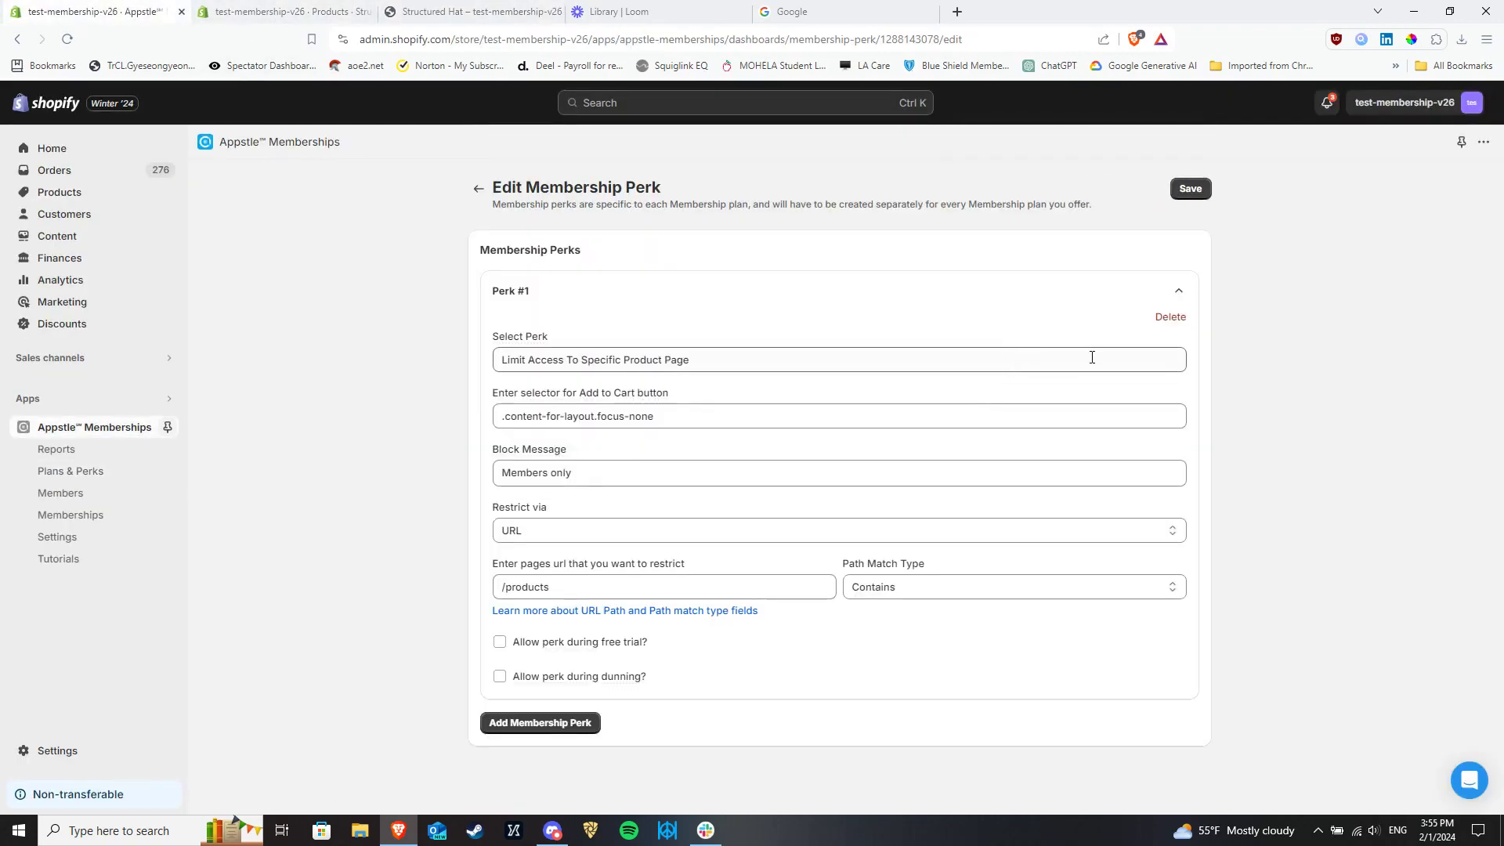
left_click(1092, 361)
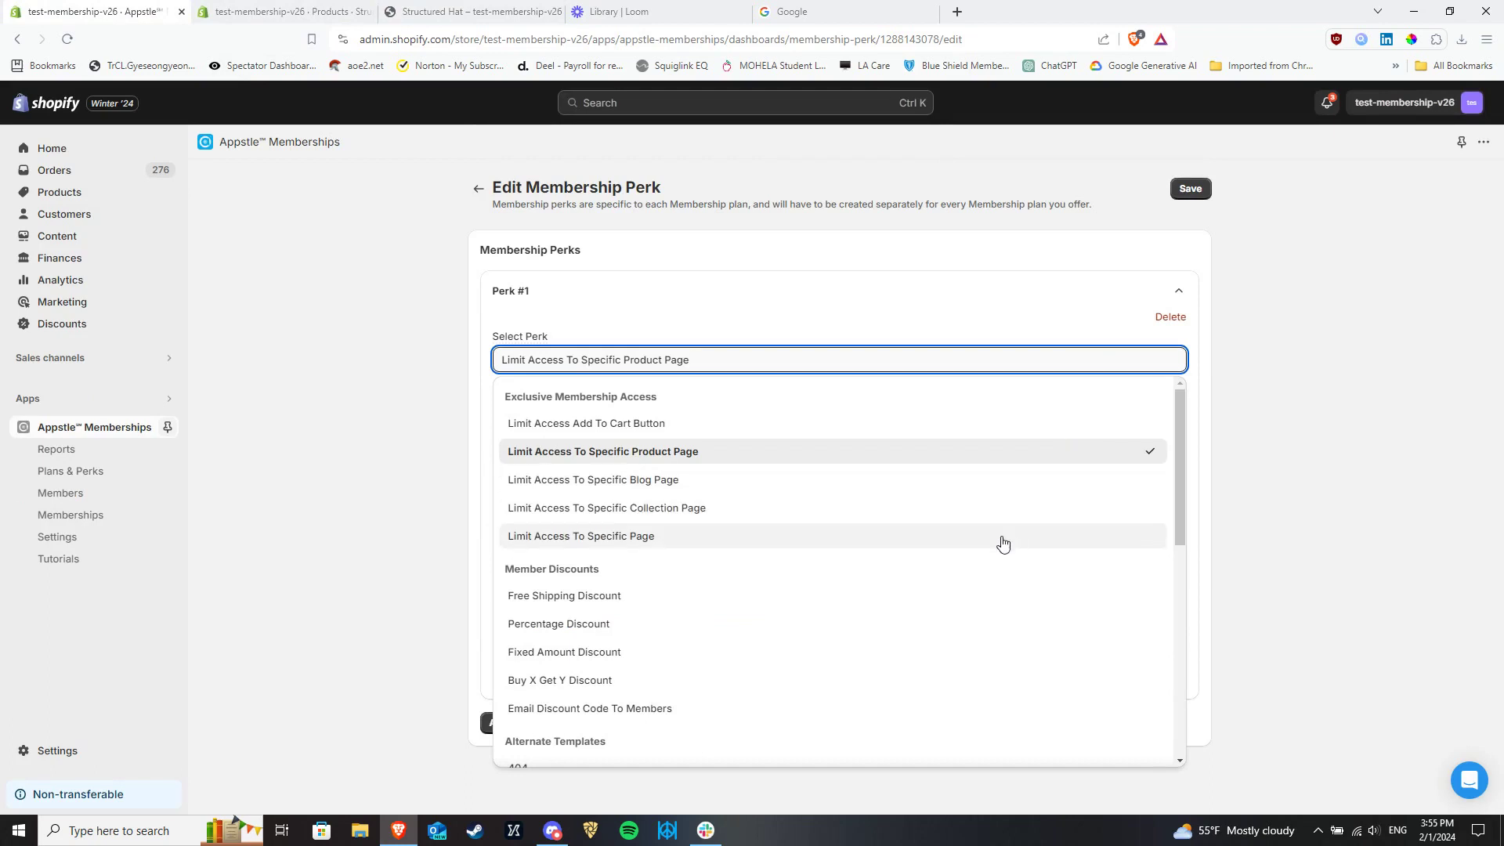
left_click(909, 481)
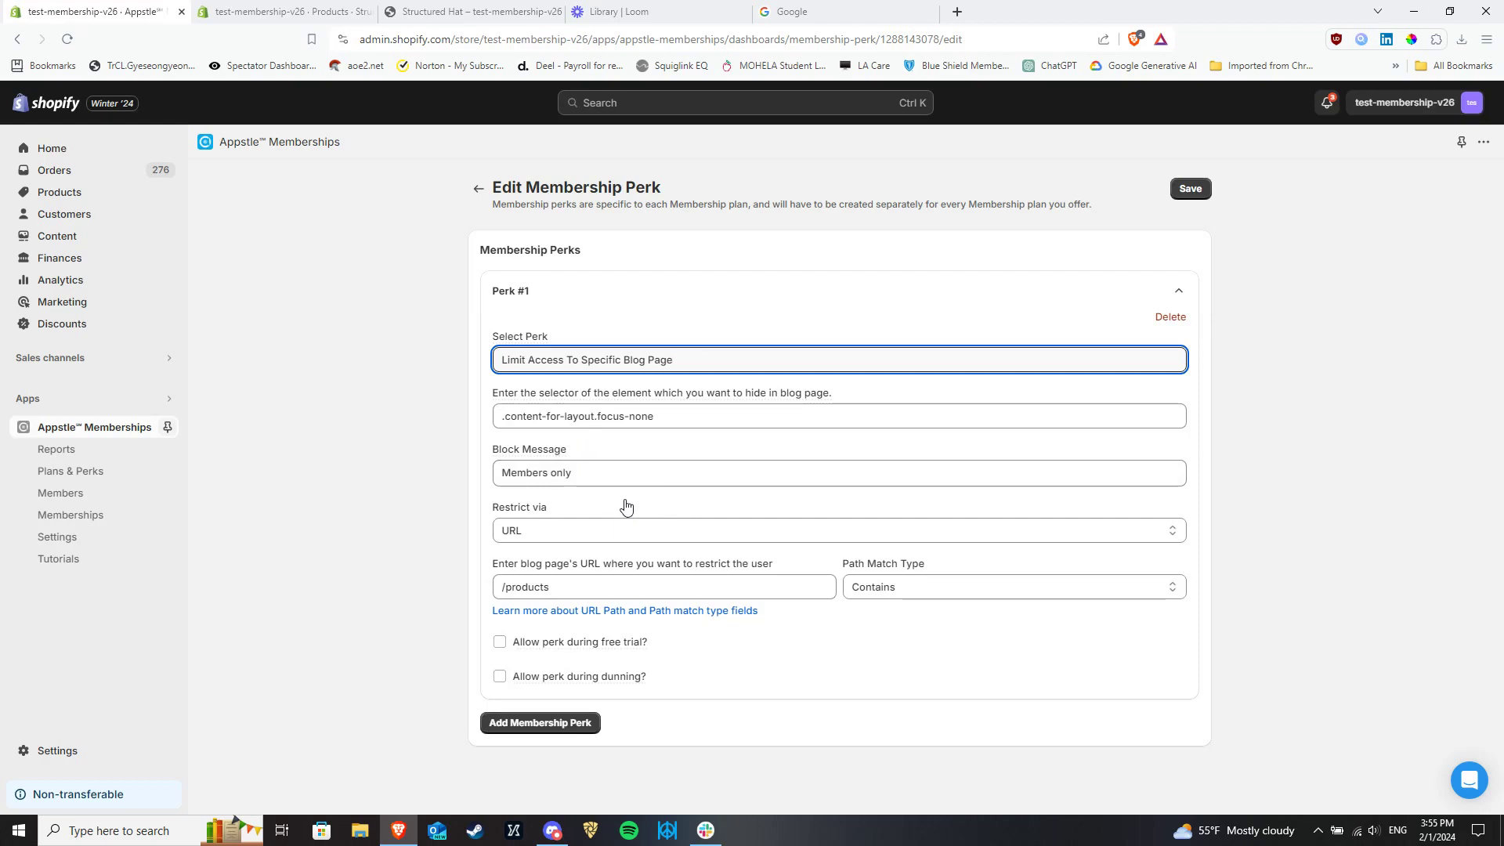
left_click(752, 359)
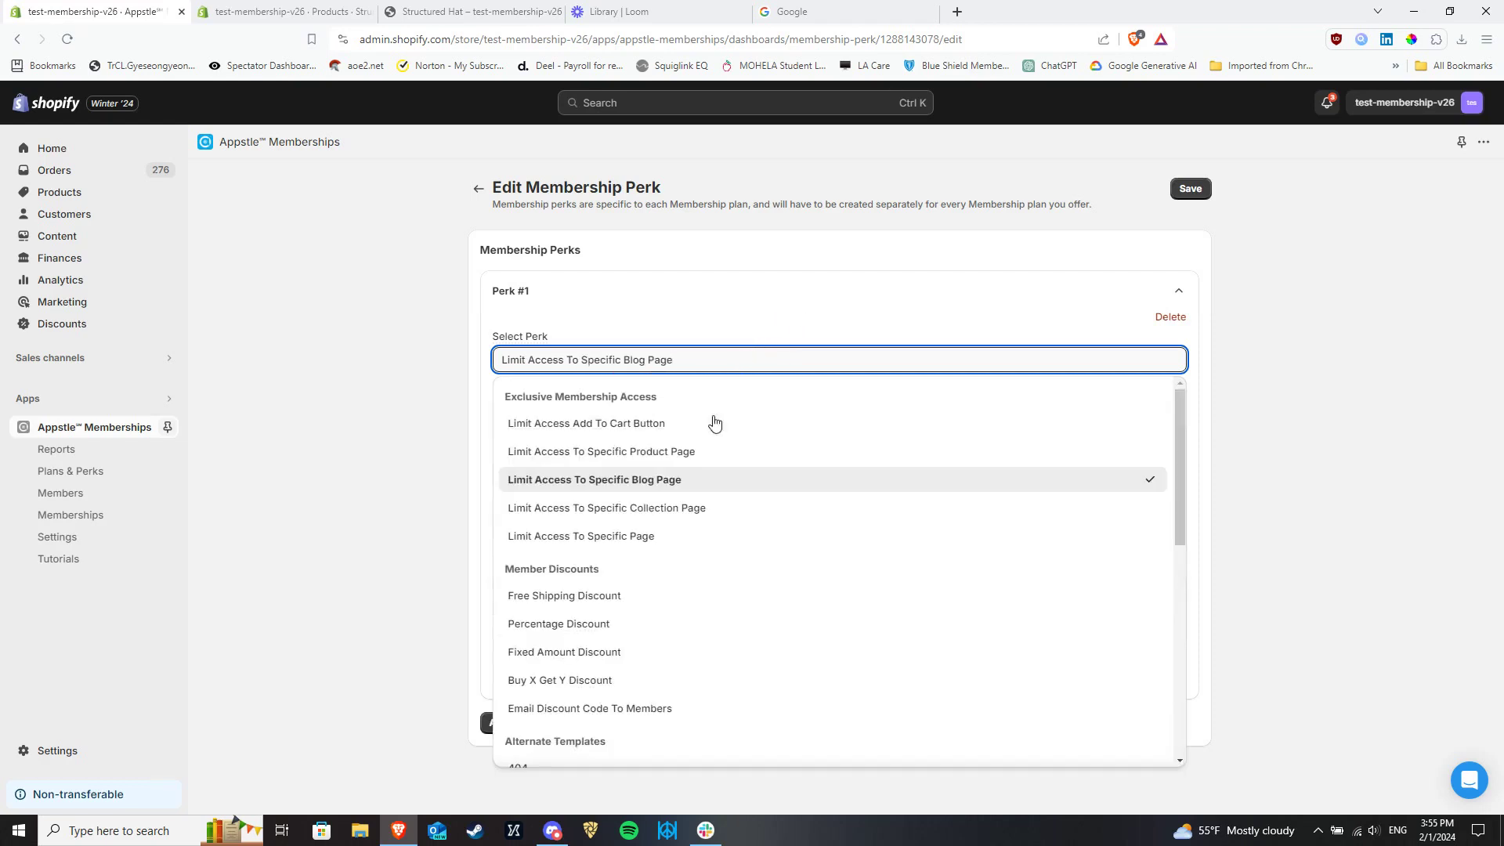
left_click(688, 505)
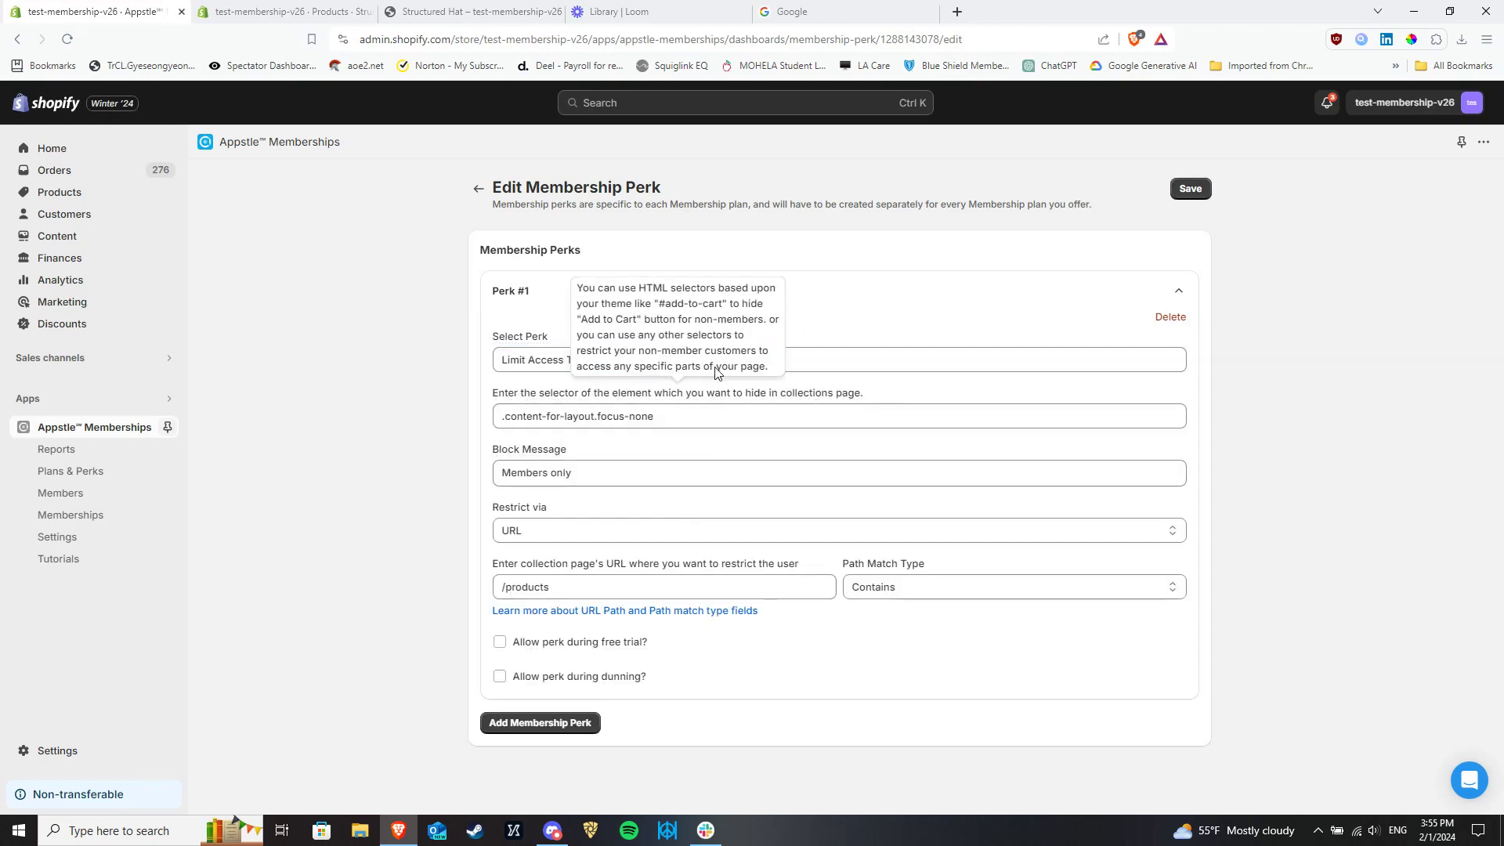
left_click(752, 360)
left_click(703, 539)
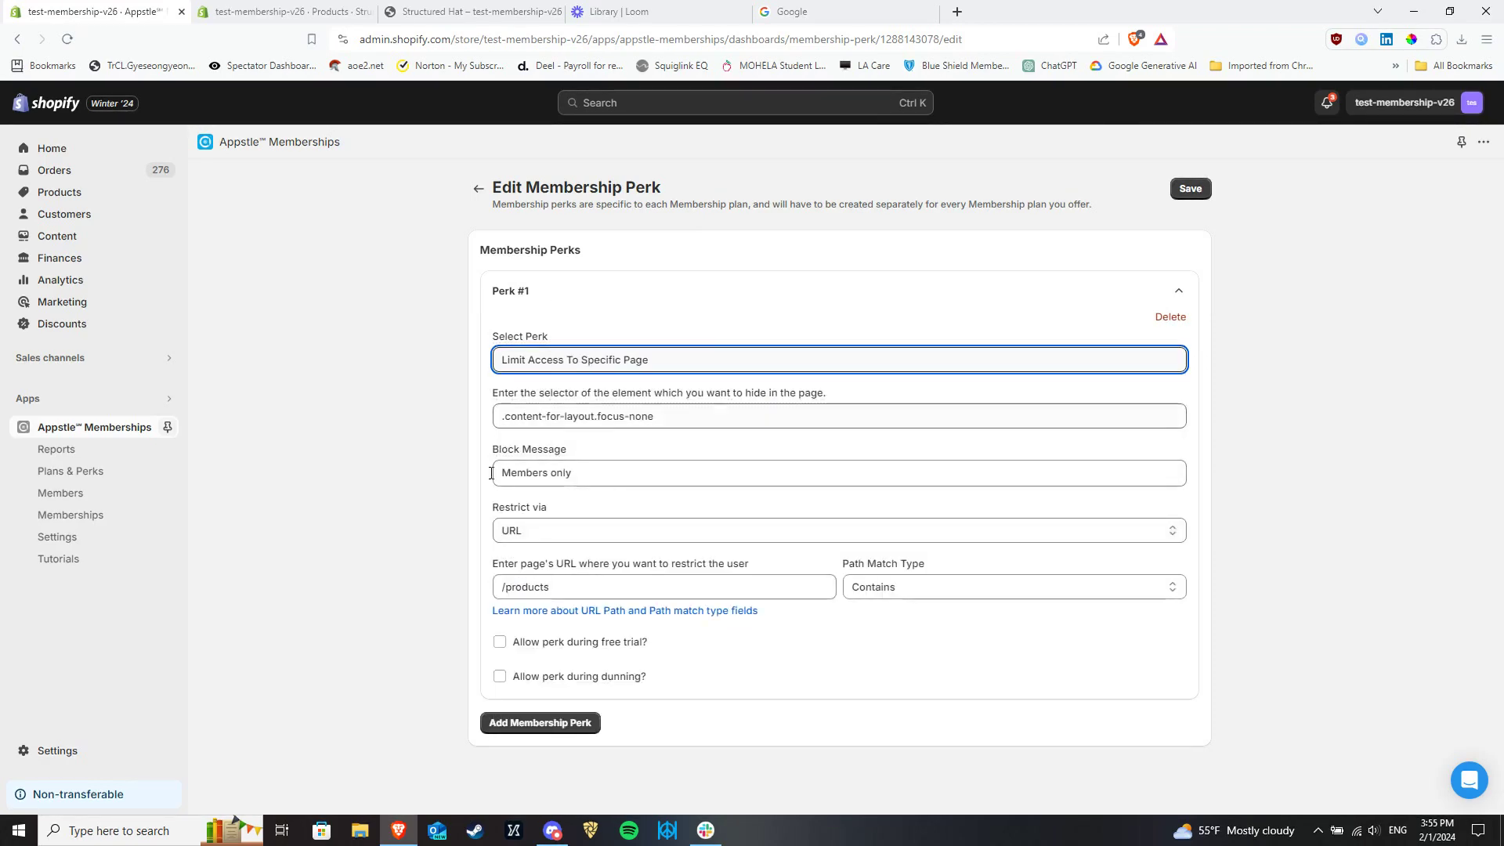
left_click(419, 475)
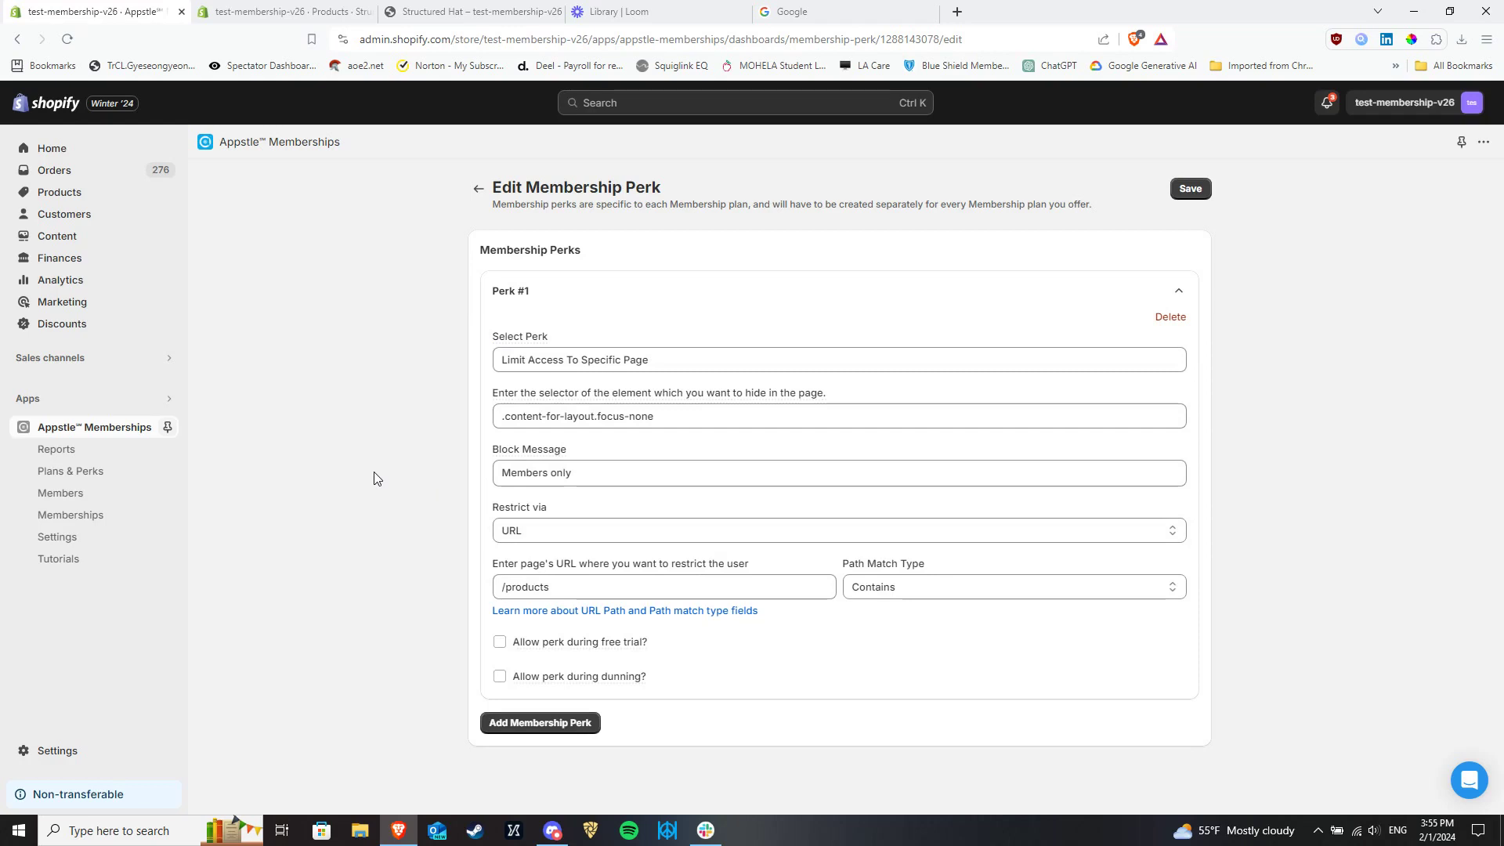